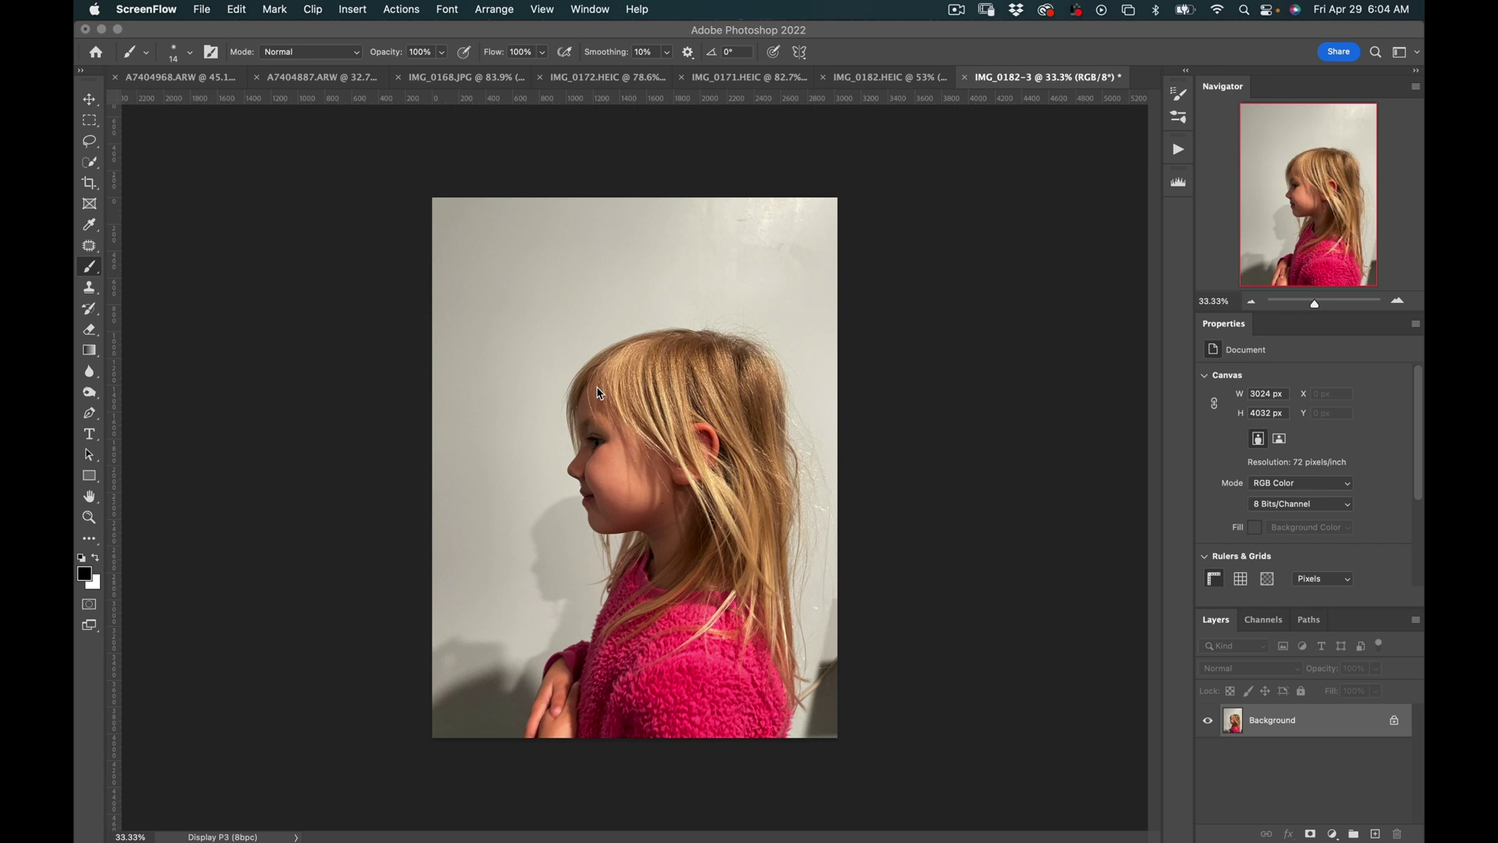
Check the image's height value of 4032 in the Image Size dialog.
key("super+alt+i")
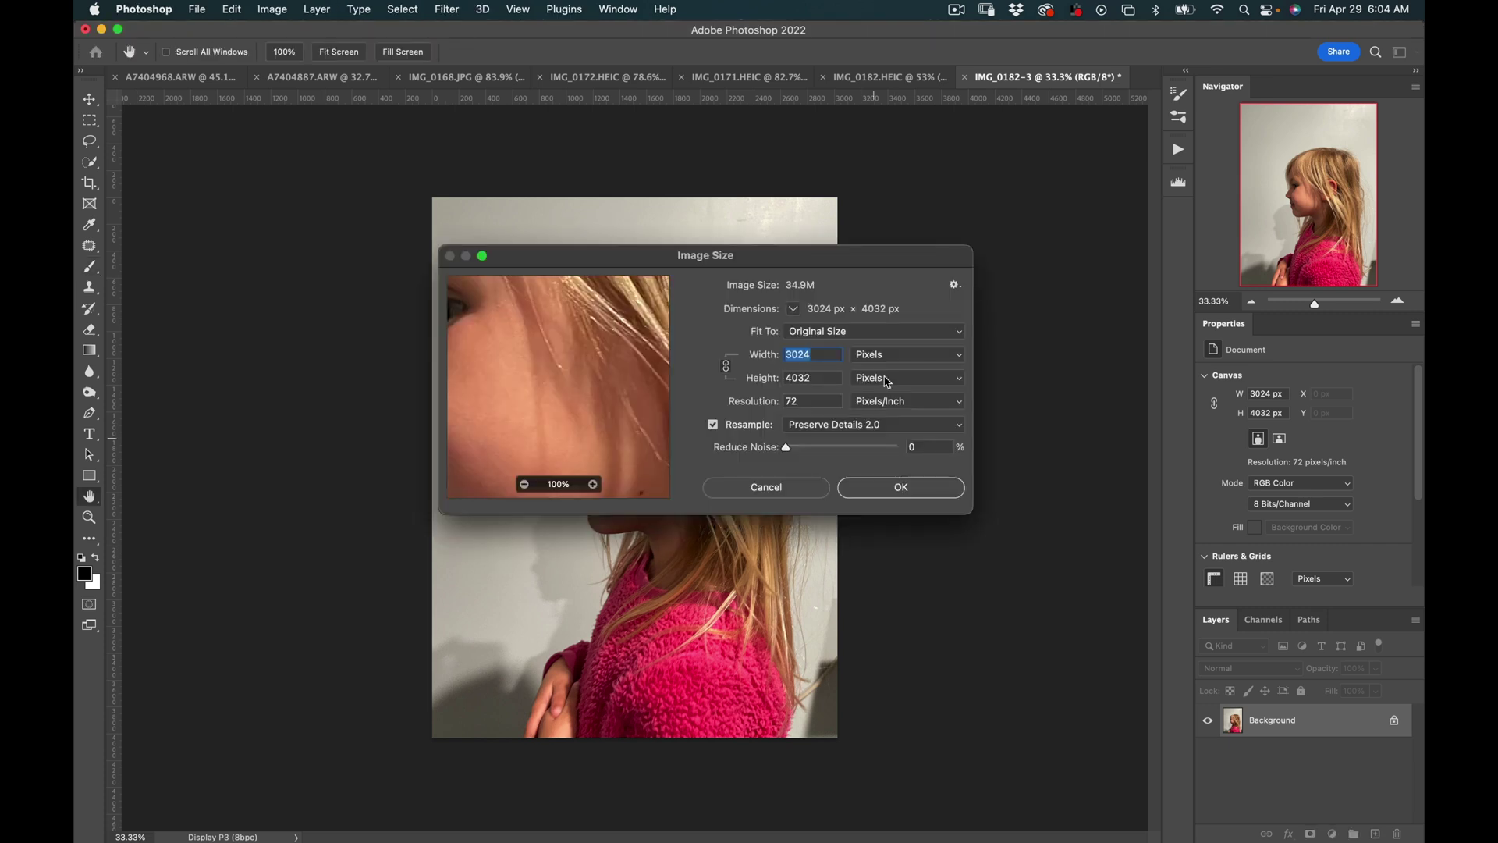
left_click_drag(762, 260, 867, 226)
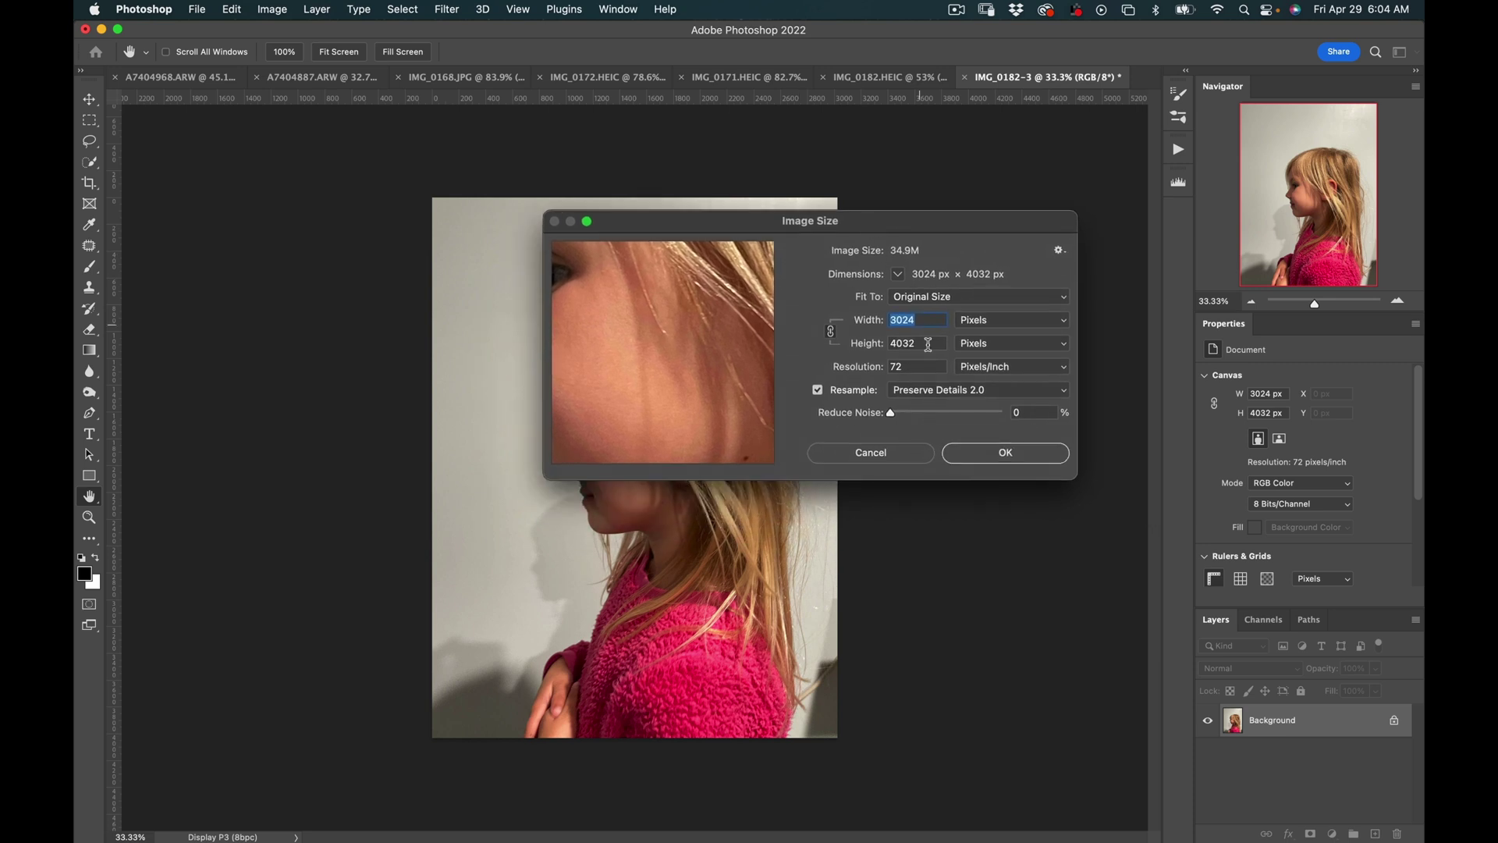
left_click(934, 347)
left_click(923, 321)
left_click(932, 344)
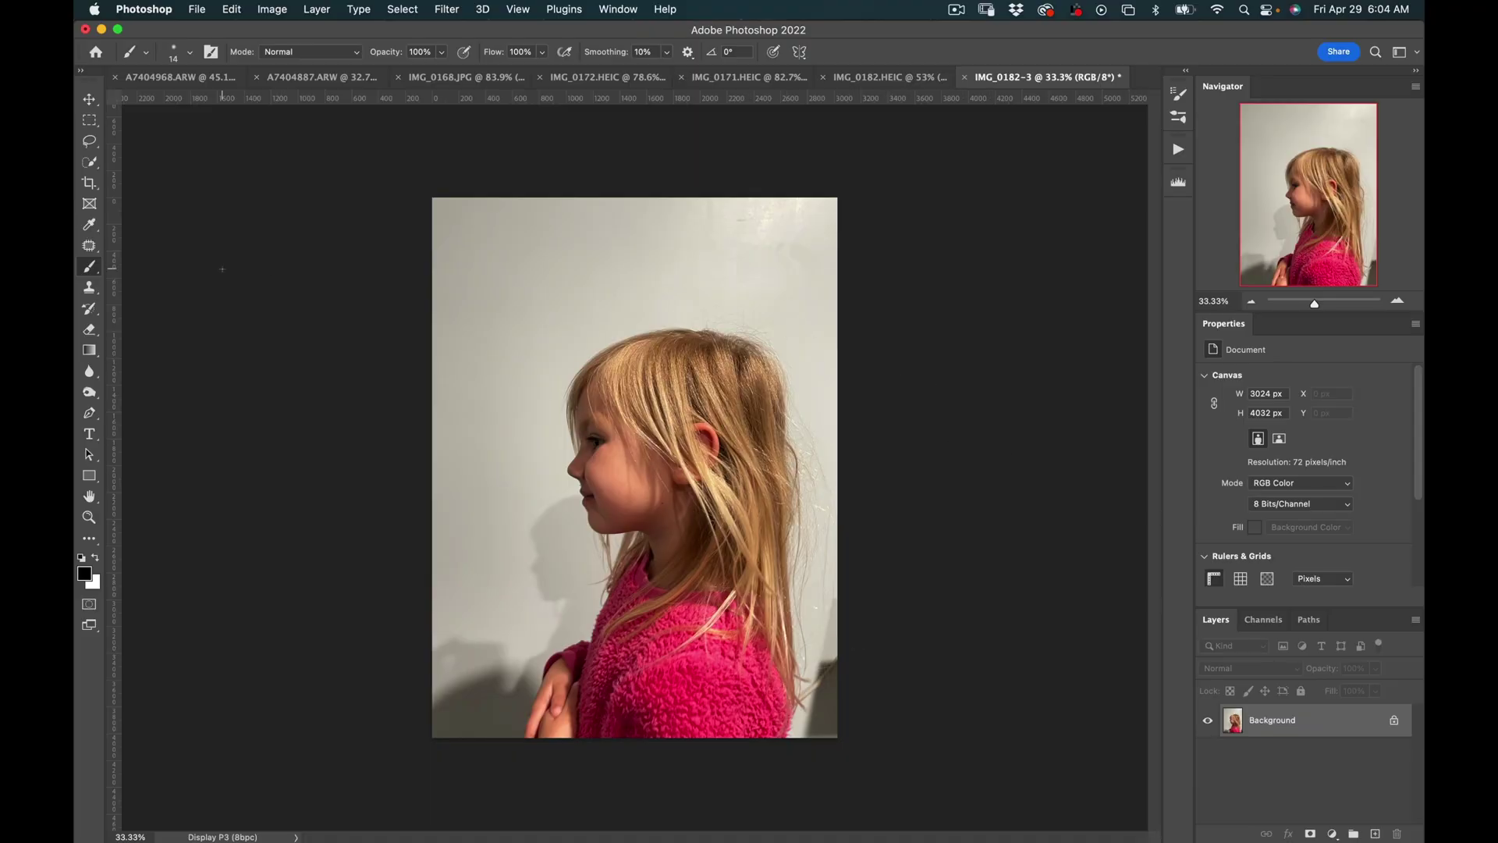
Use Select Subject with the Quick Selection tool to select the girl.
left_click(90, 161)
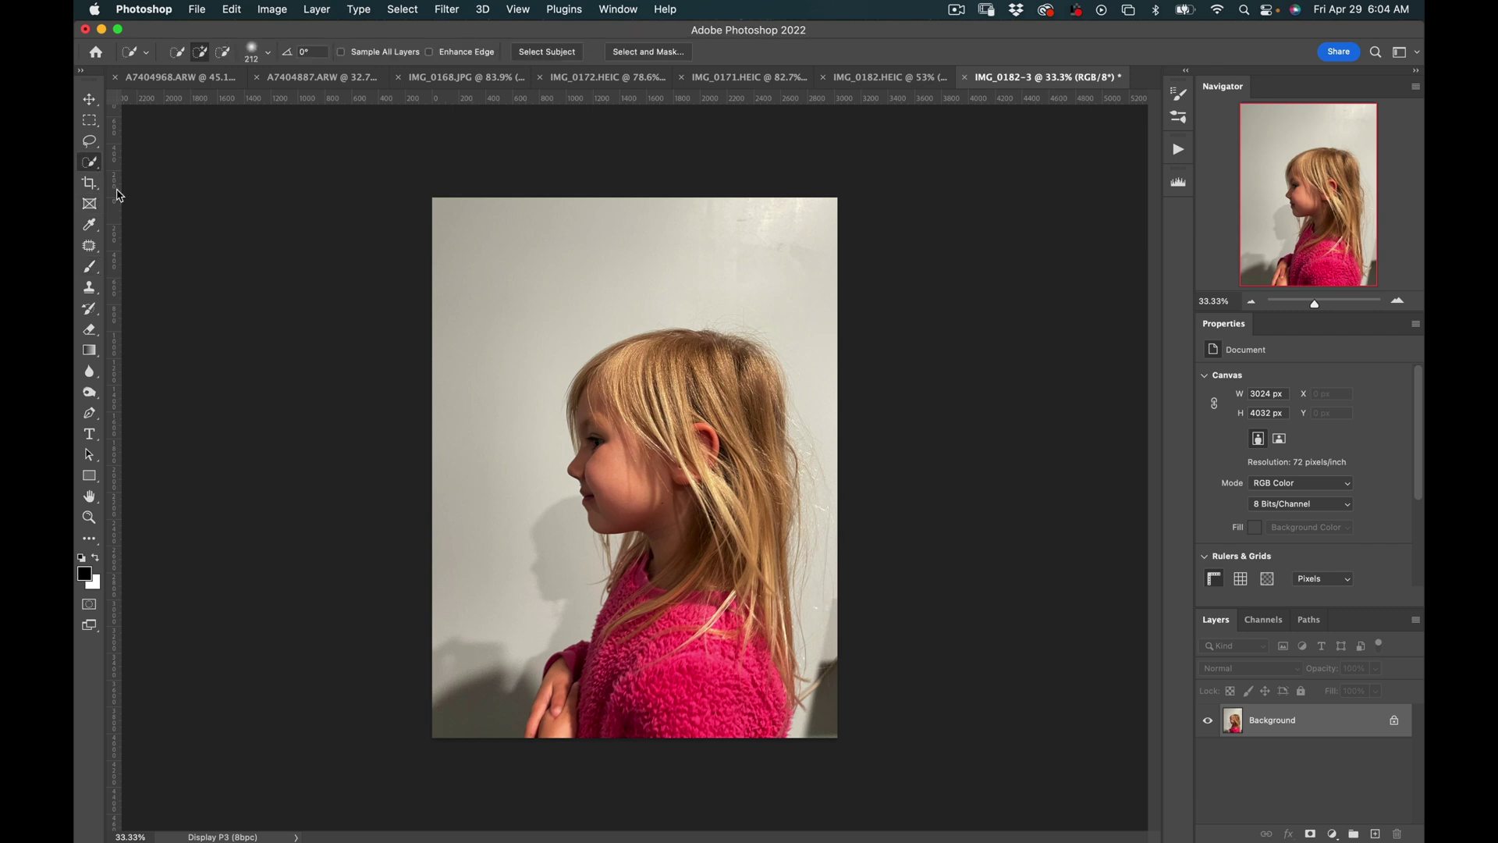
left_click(549, 53)
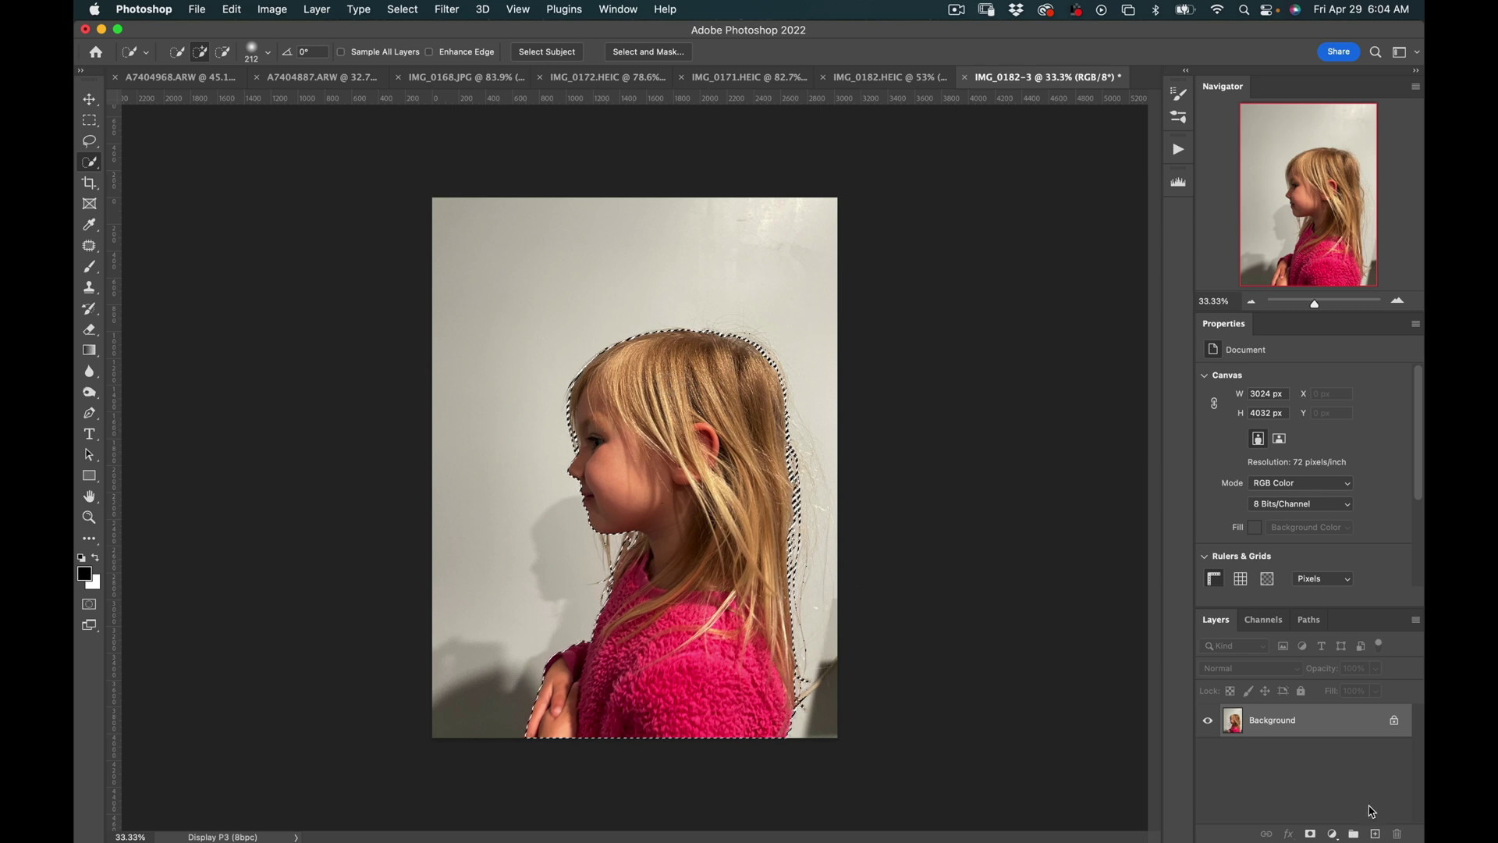
left_click(1332, 834)
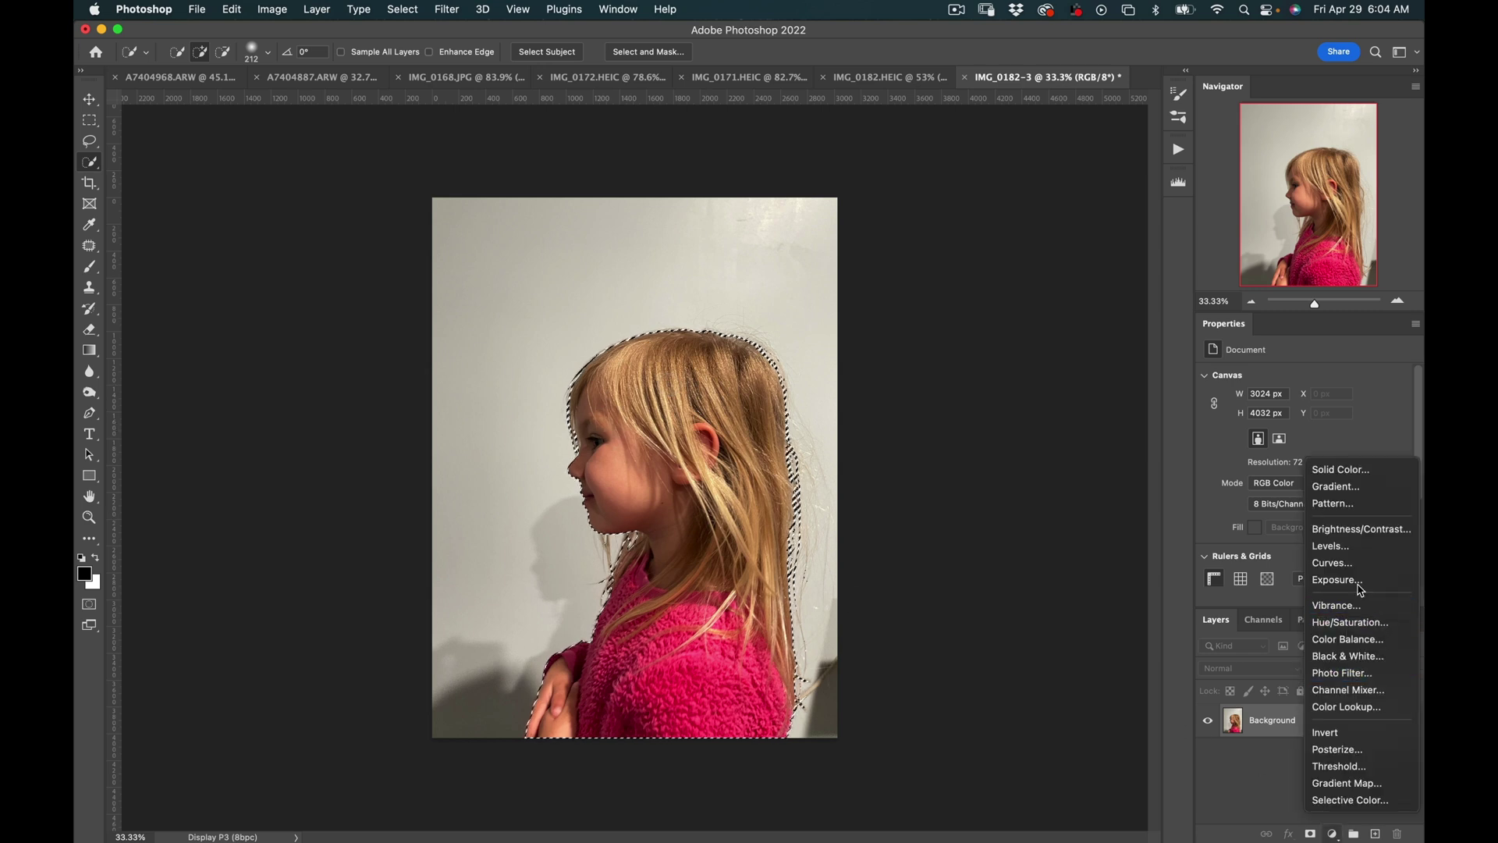
Add a black (000000) Solid Color fill over the selected girl and hide the Background layer.
left_click(1355, 471)
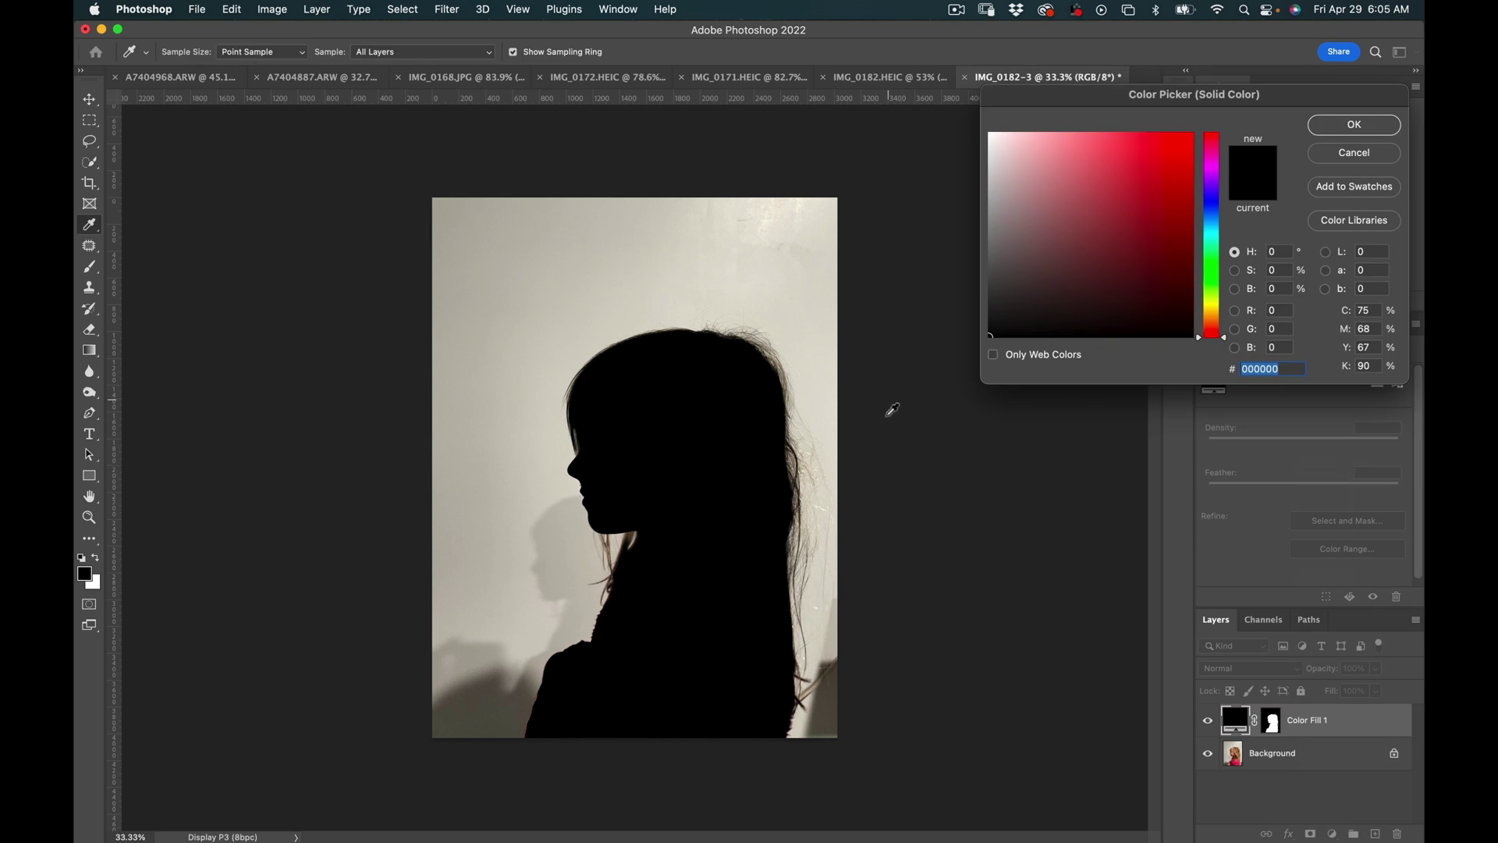
left_click(1015, 303)
mouse_move(1014, 303)
left_mouse_down()
mouse_move(984, 342)
mouse_move(1060, 224)
mouse_move(937, 377)
left_mouse_up()
left_click(1359, 127)
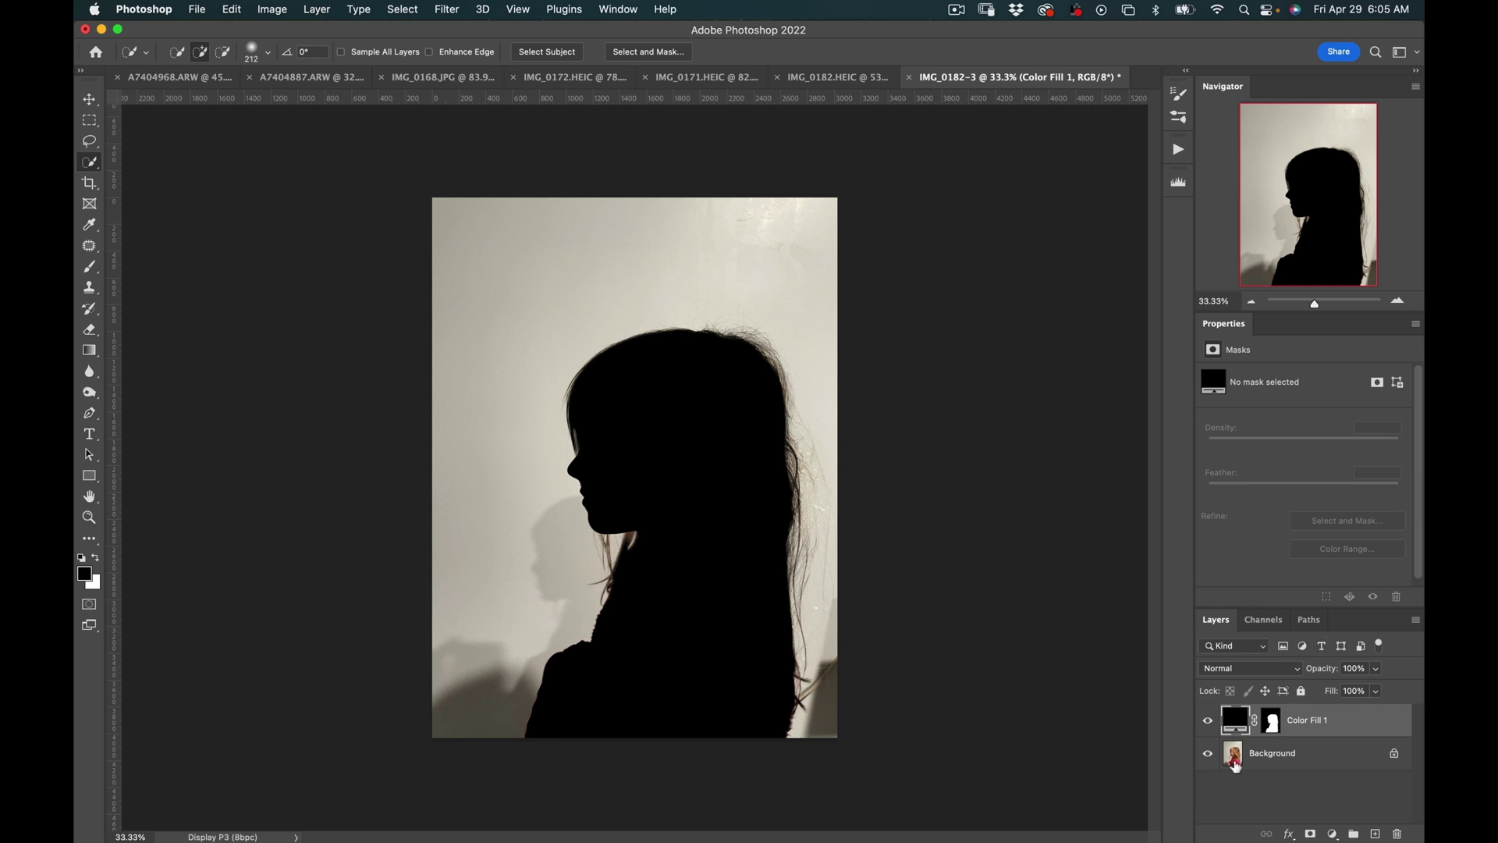
left_click(1210, 753)
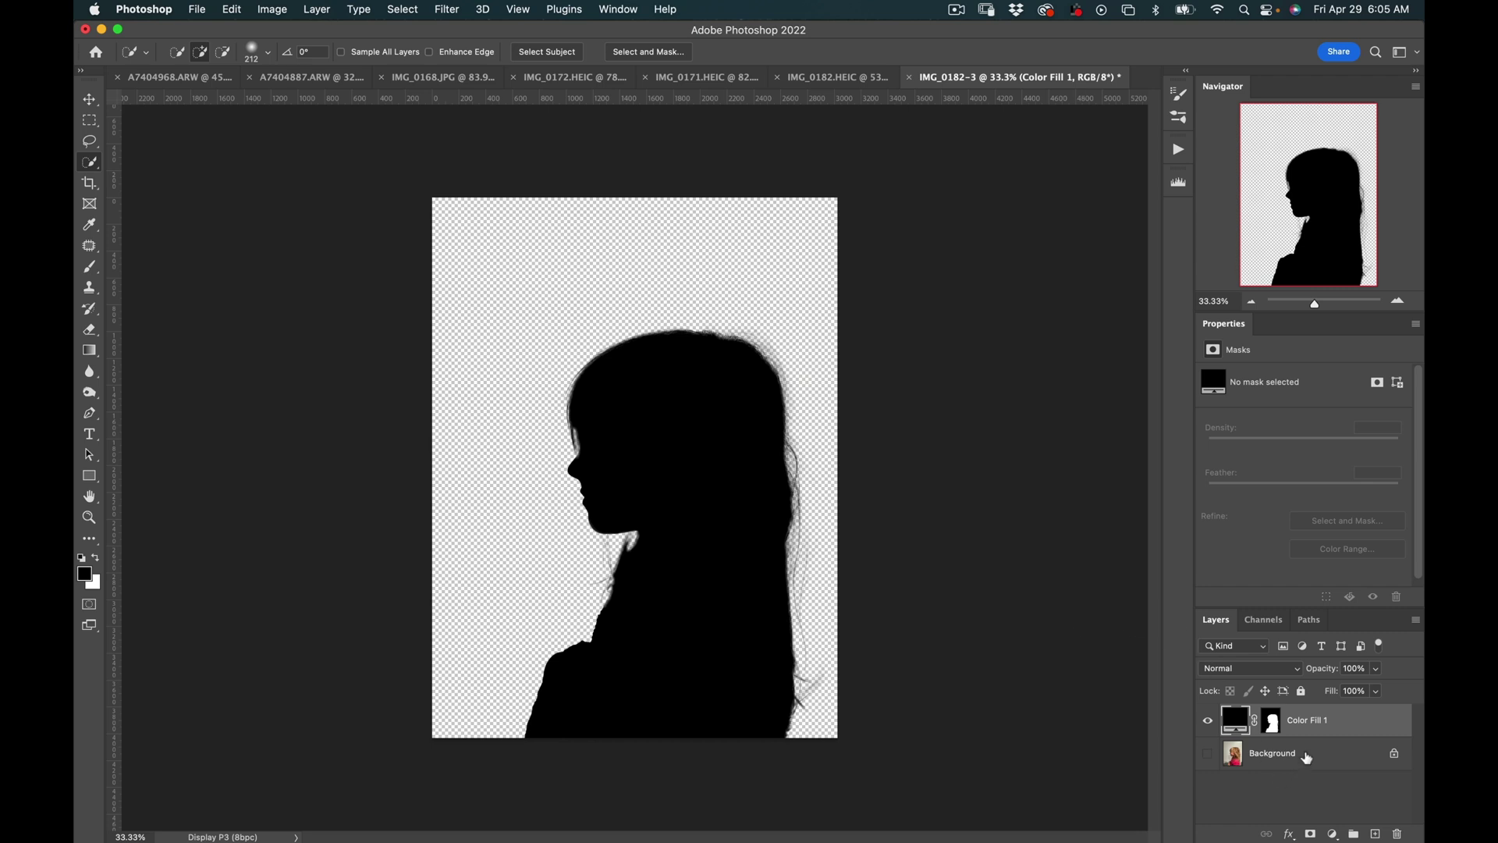
left_click(1301, 755)
Add a white (ffffff) Solid Color fill layer beneath the black silhouette.
left_click(1332, 834)
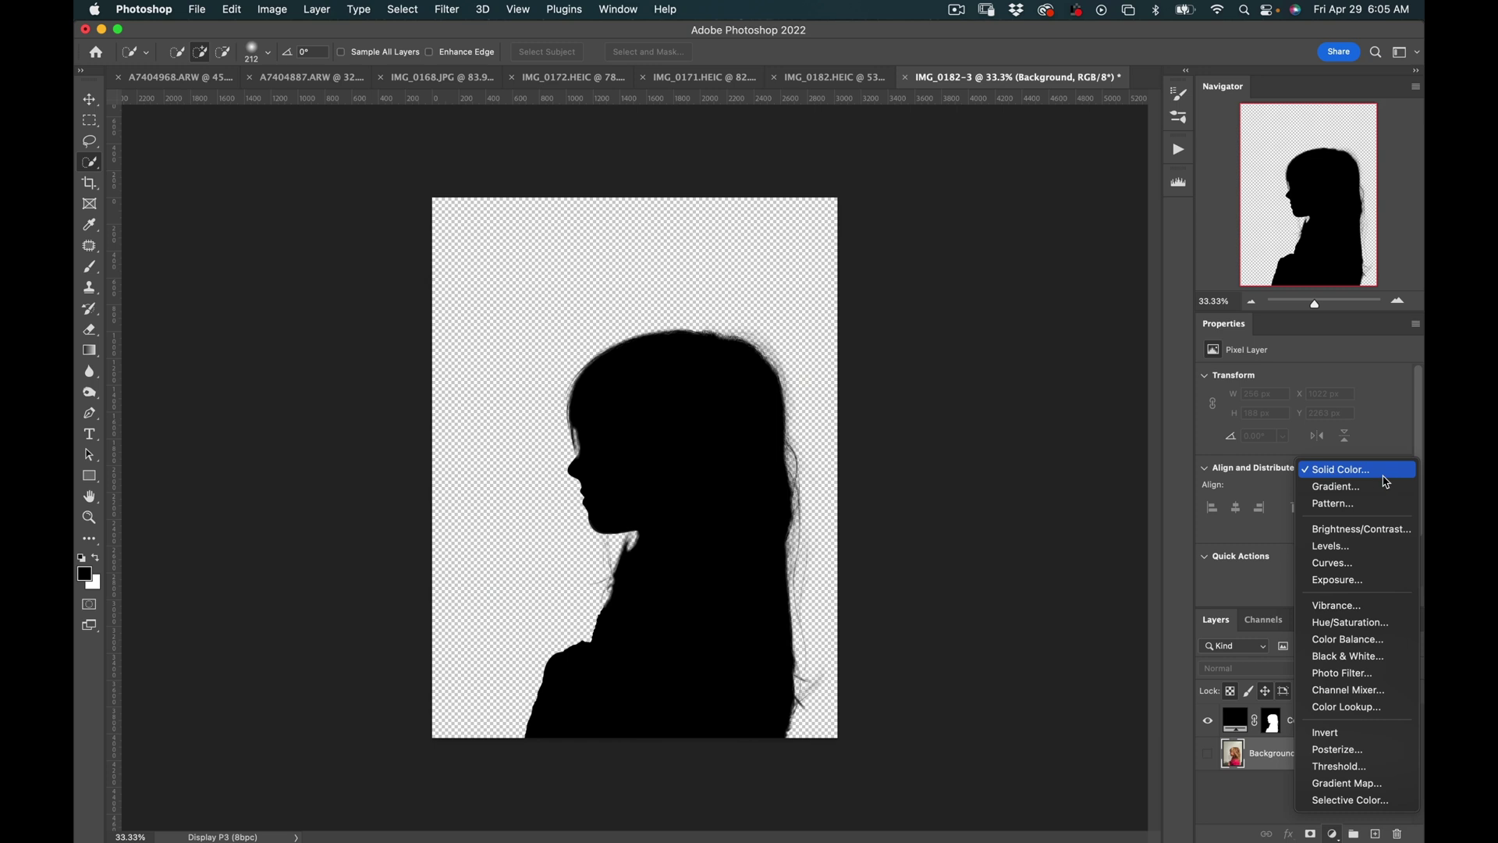
left_click(1389, 480)
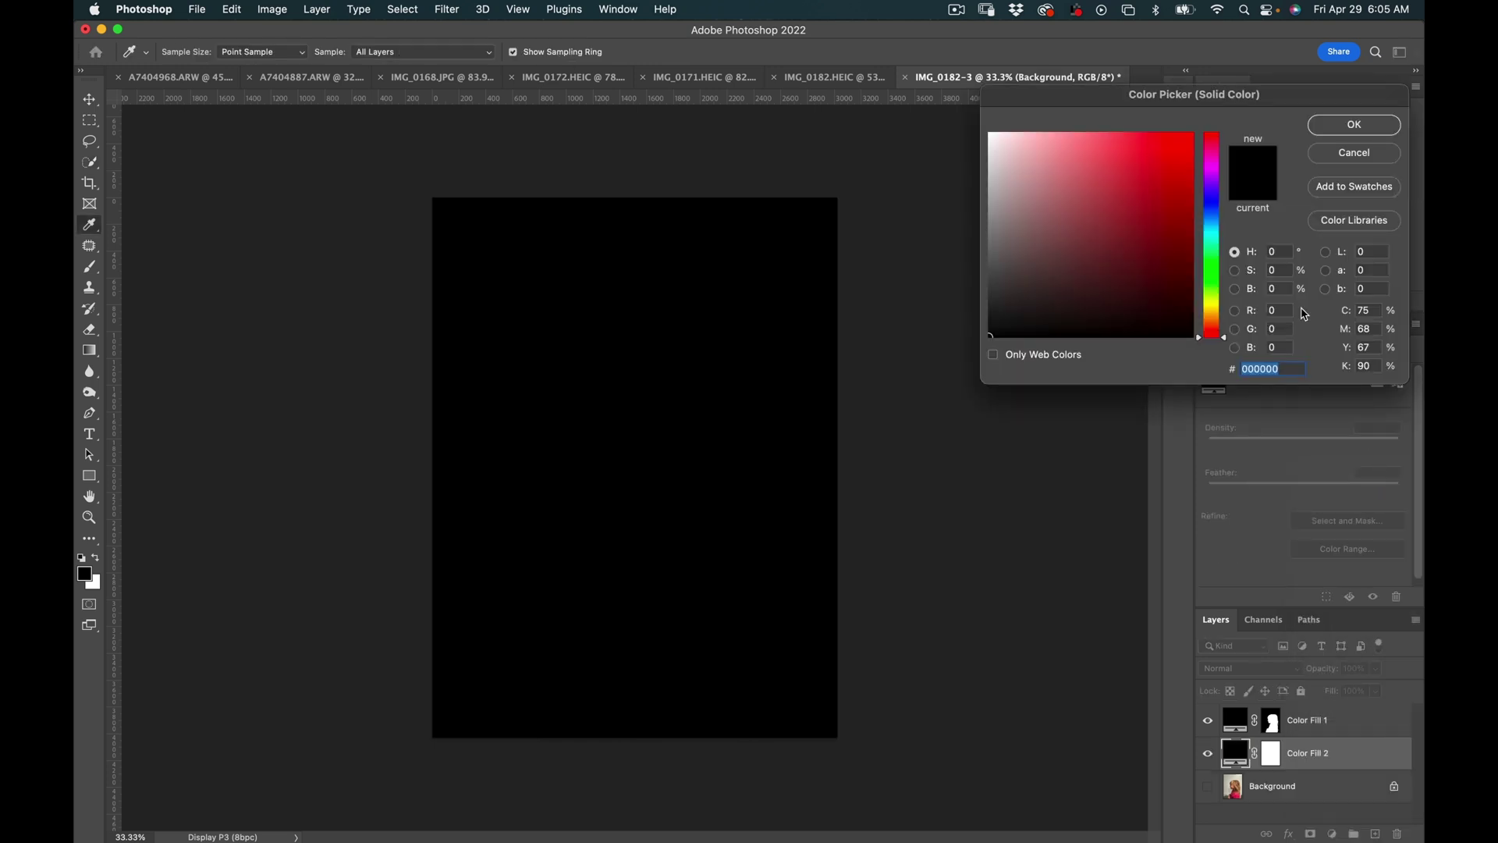
left_click_drag(1100, 203, 940, 107)
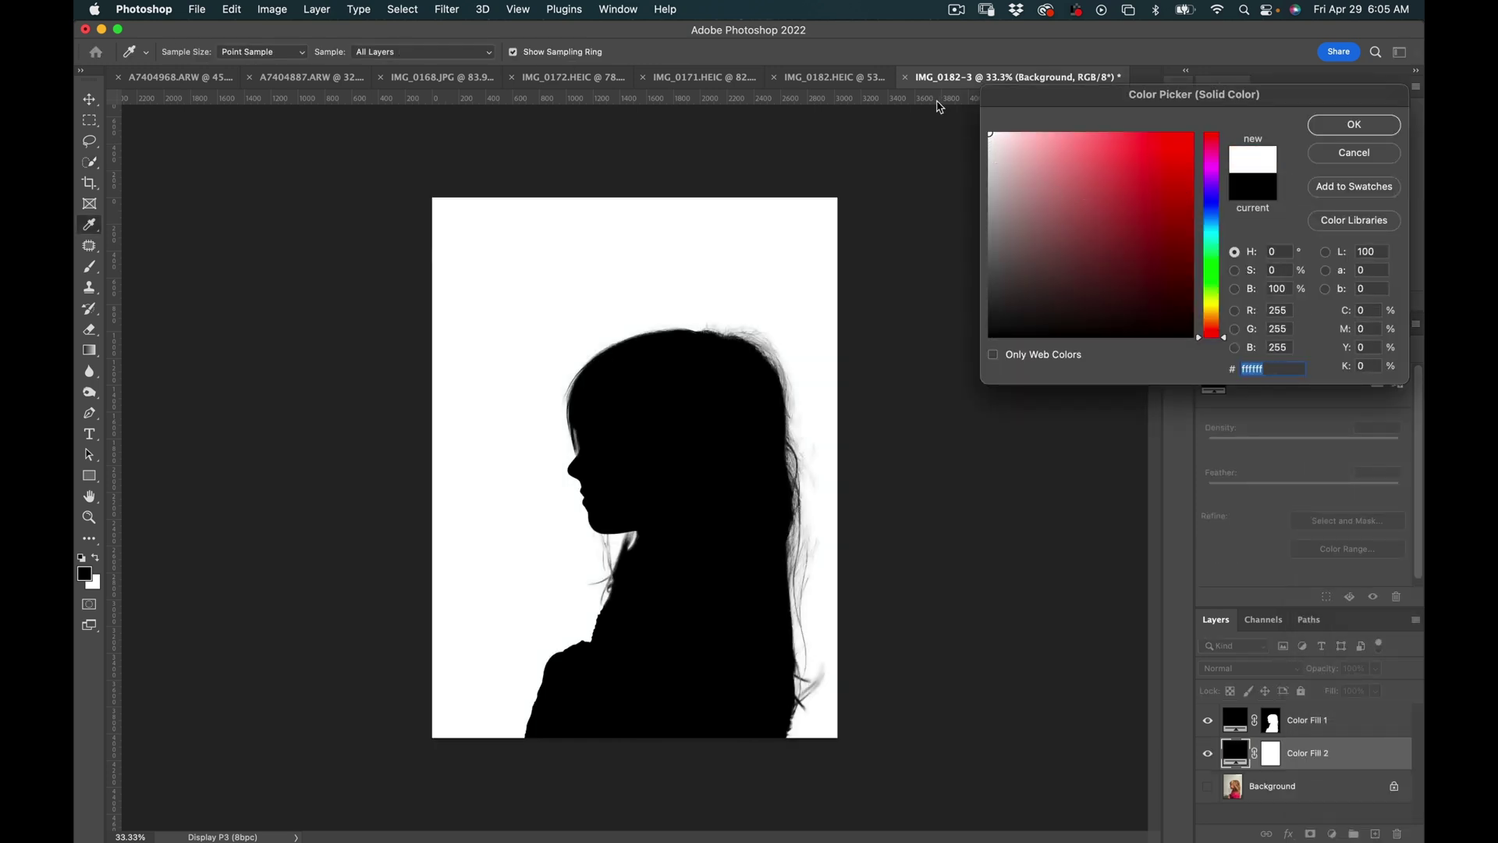
left_click(1324, 122)
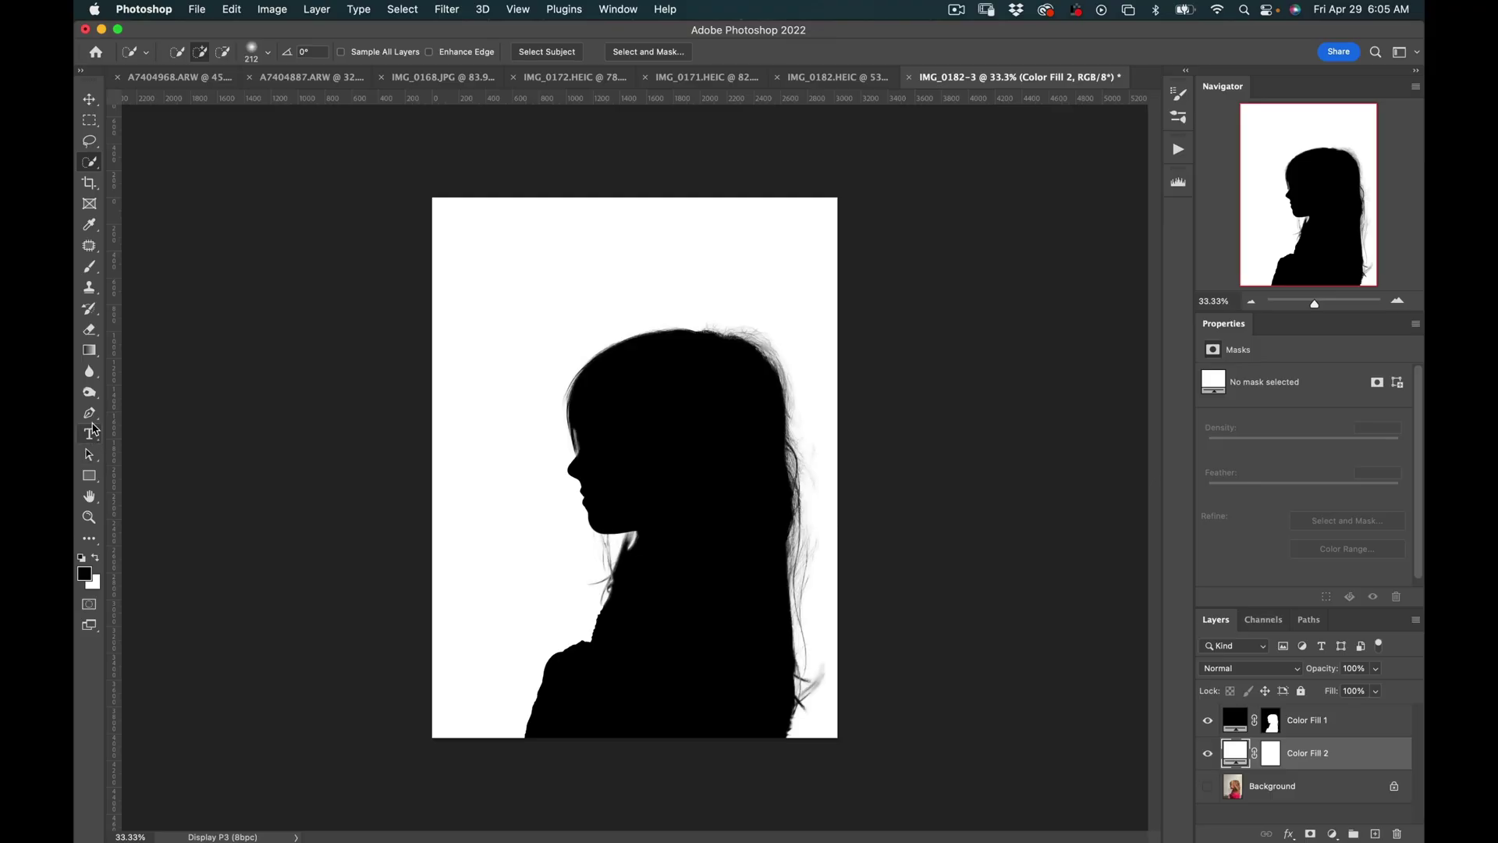
left_click(92, 415)
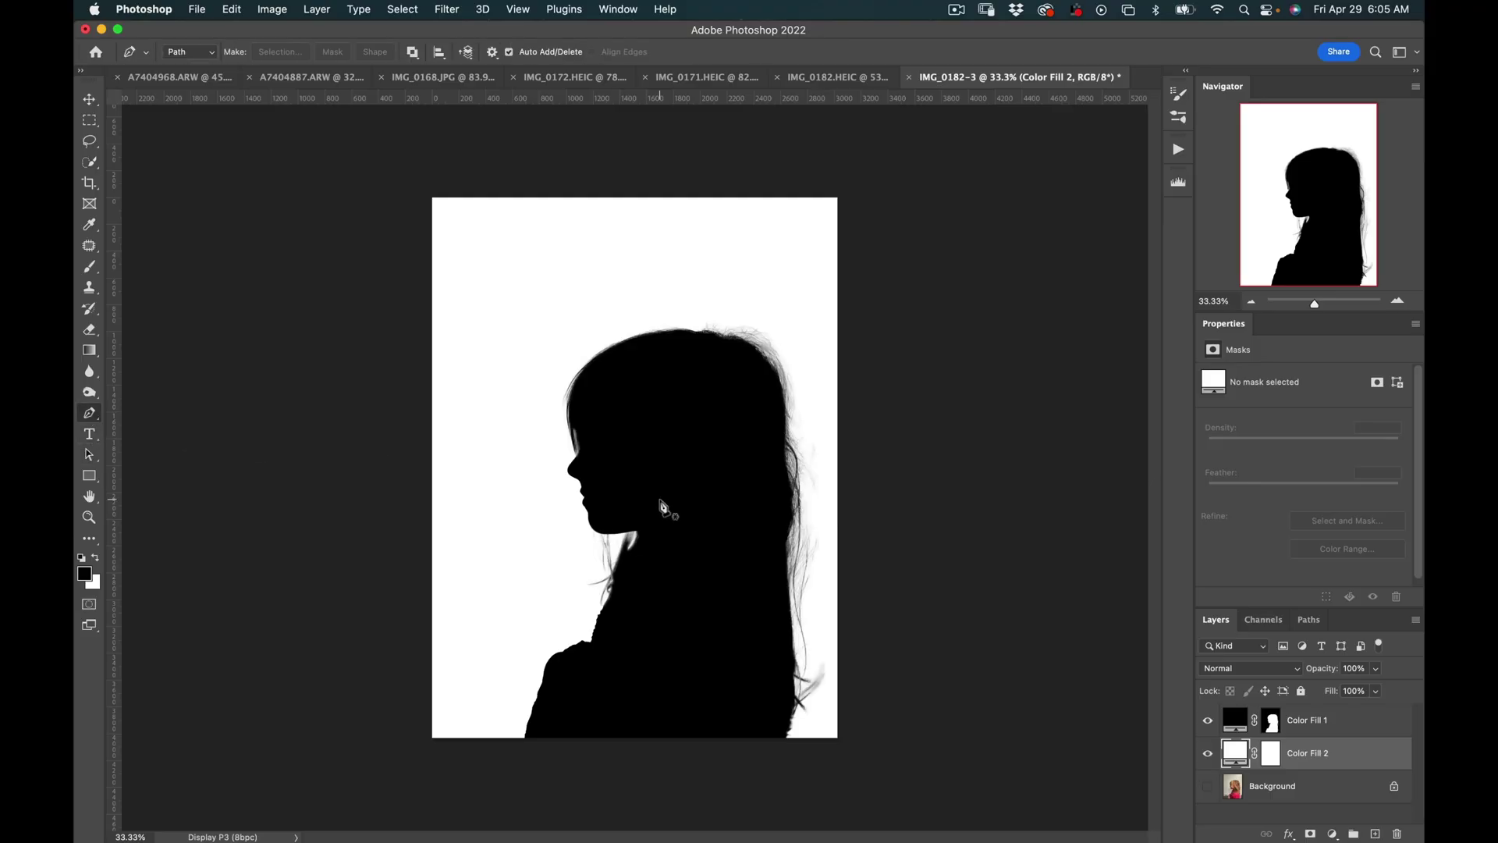
Draw a Pen path with a curved V-cut under the neck, enclosing the lower body.
scroll(661, 508, "up", 5)
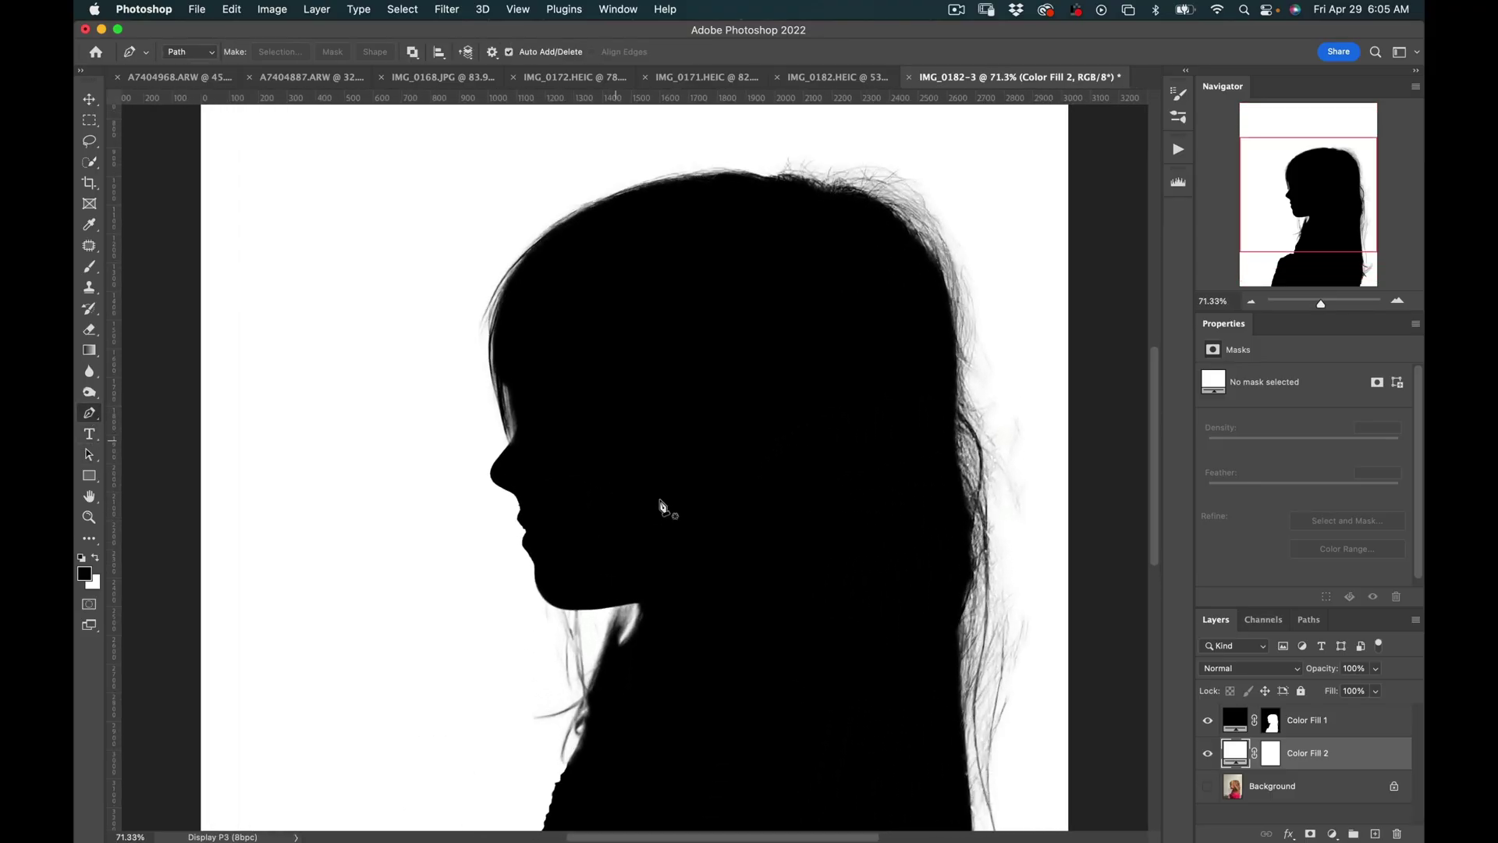
scroll(662, 508, "down", 2)
scroll(661, 508, "right", 2)
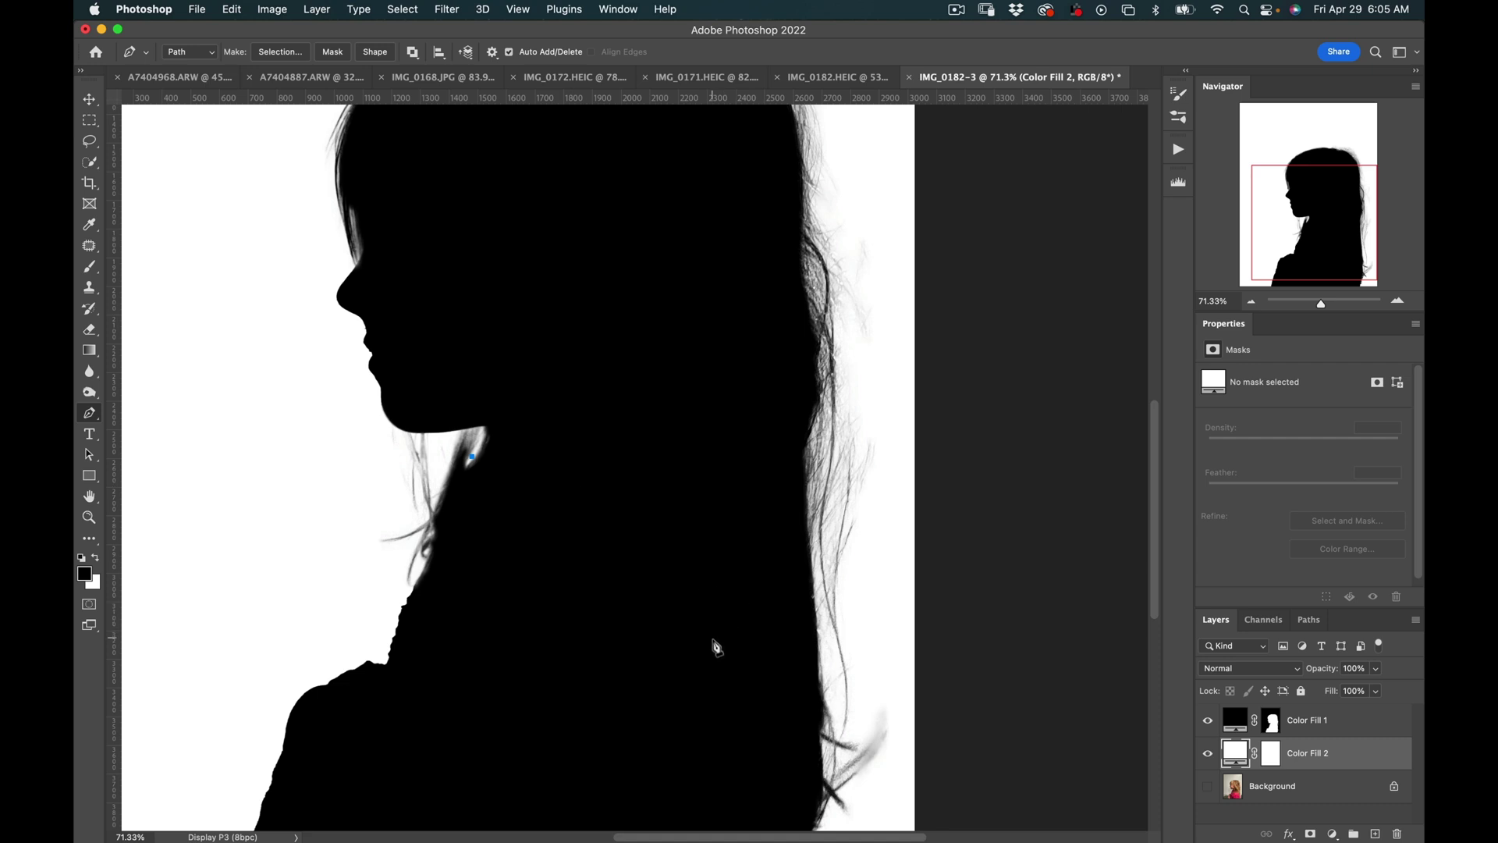
left_click(713, 641)
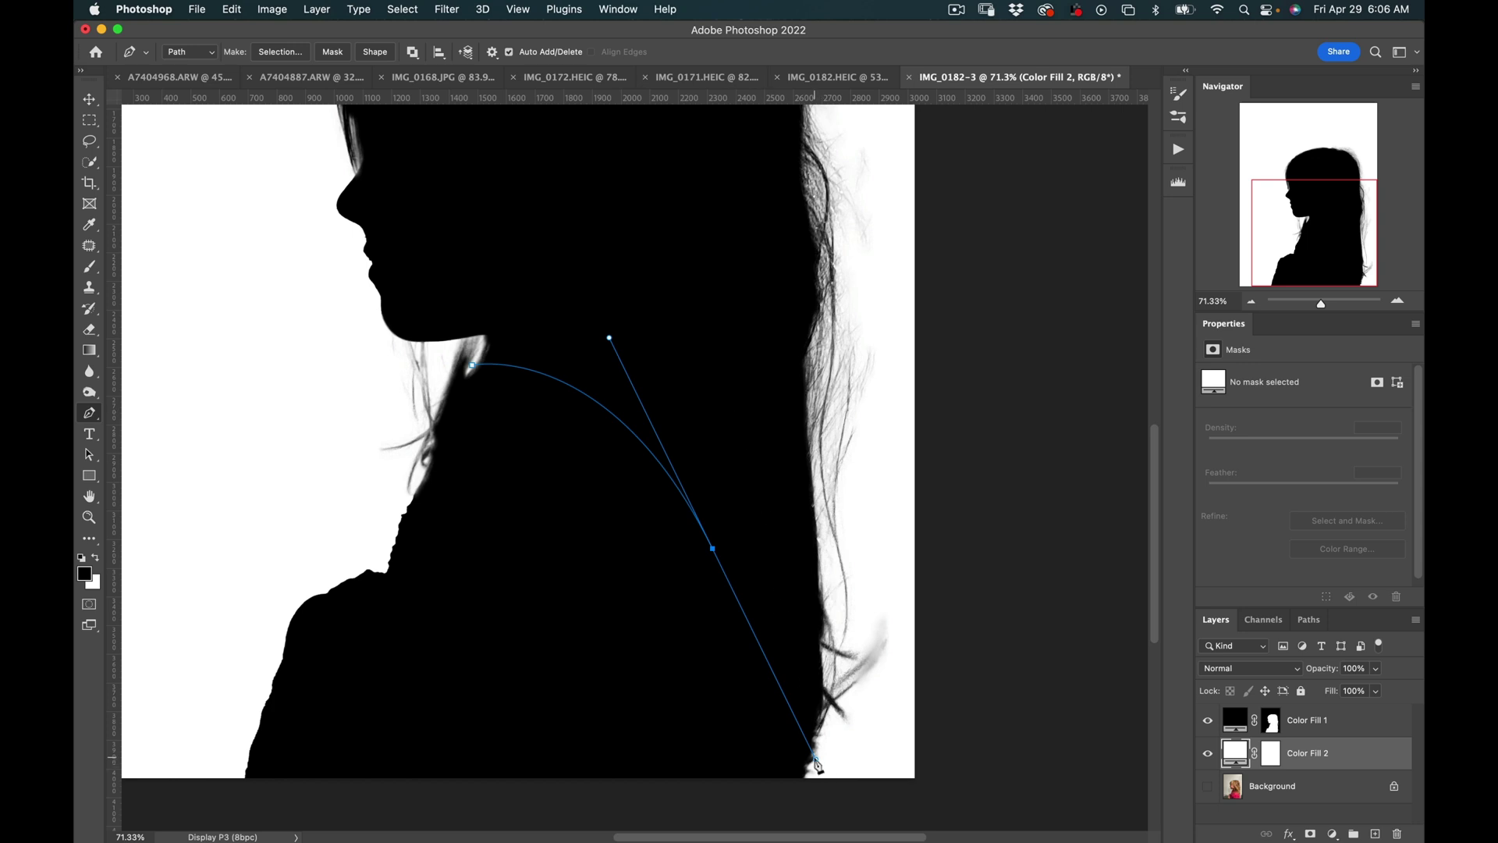
left_click_drag(817, 767, 768, 431)
left_click_drag(804, 377, 864, 282)
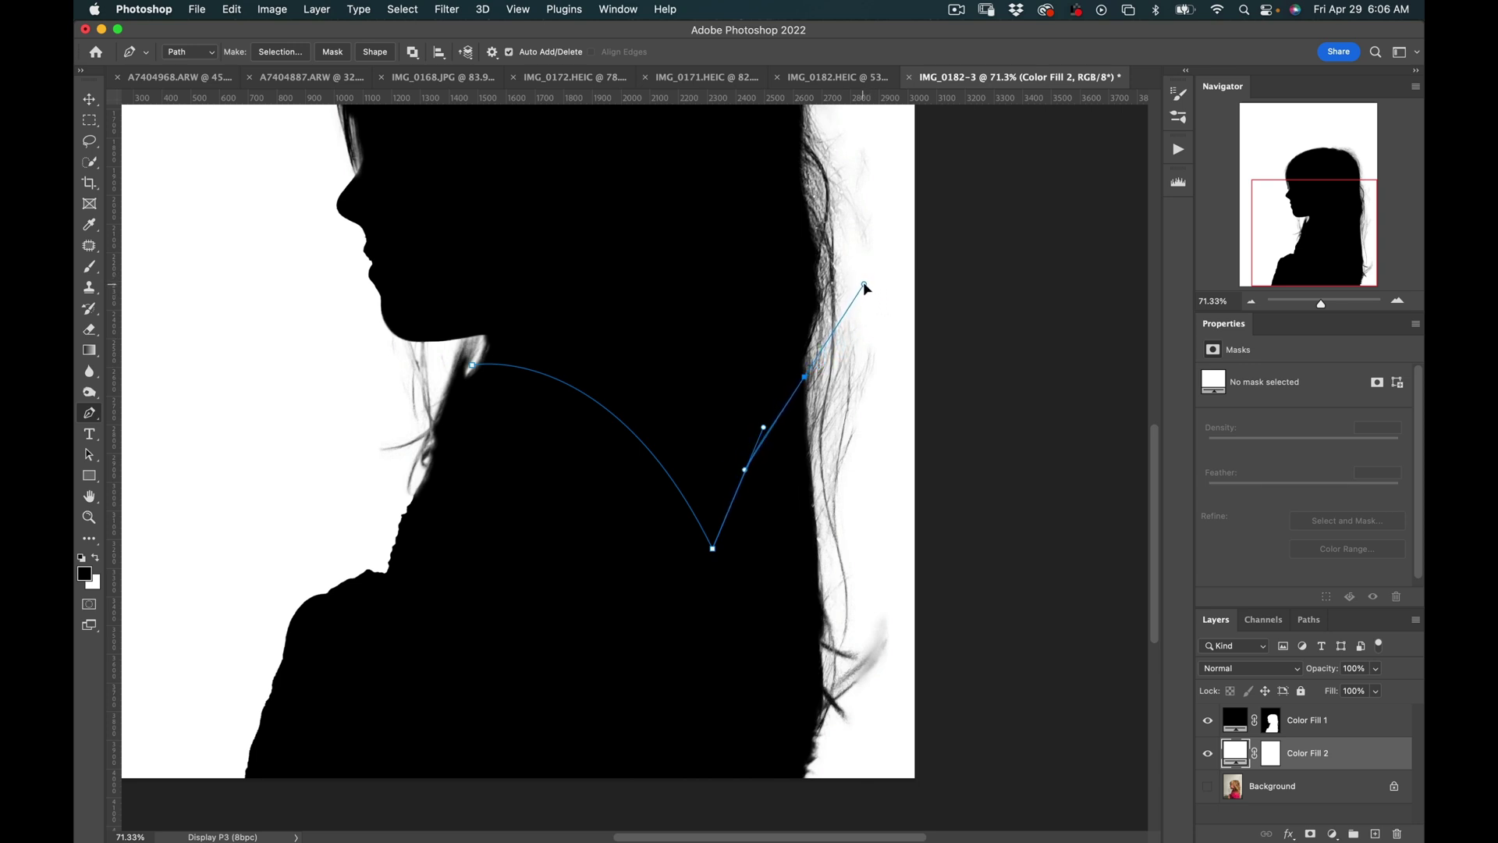
scroll(882, 353, "down", 3)
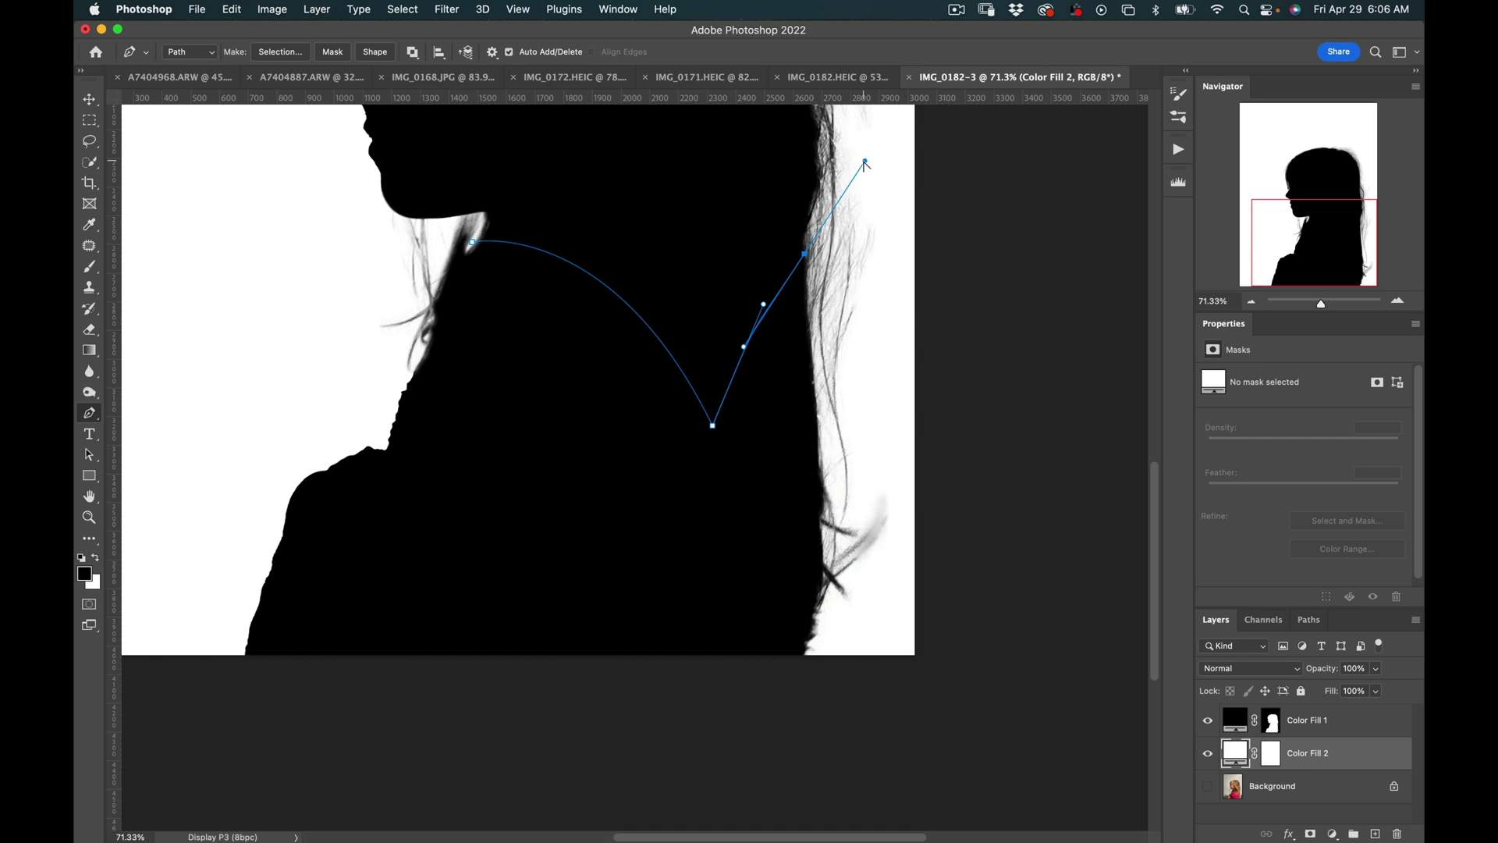
left_click_drag(872, 360, 810, 416)
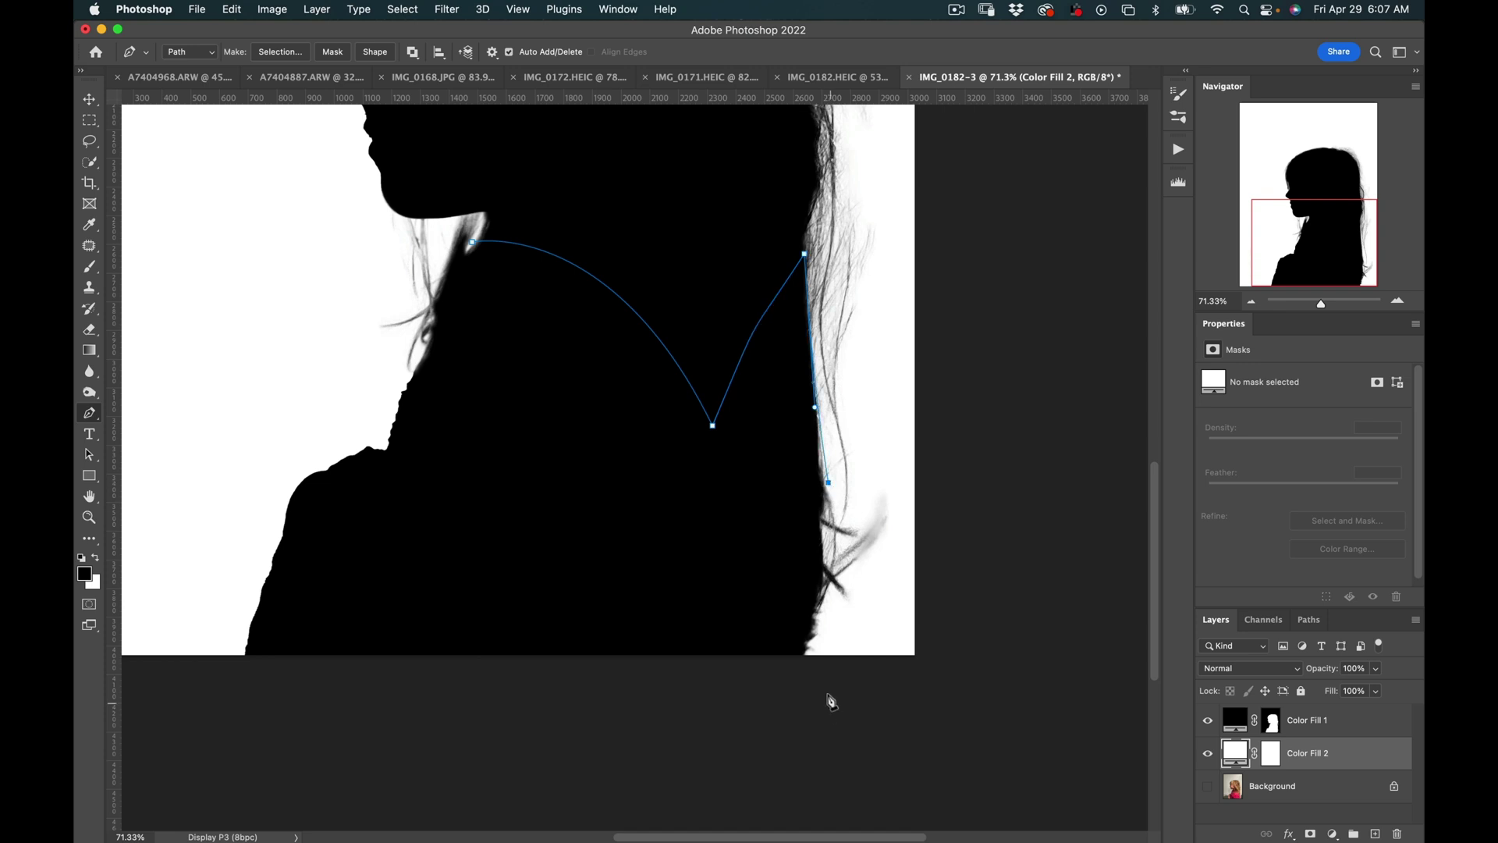
left_click(825, 671)
left_click(223, 681)
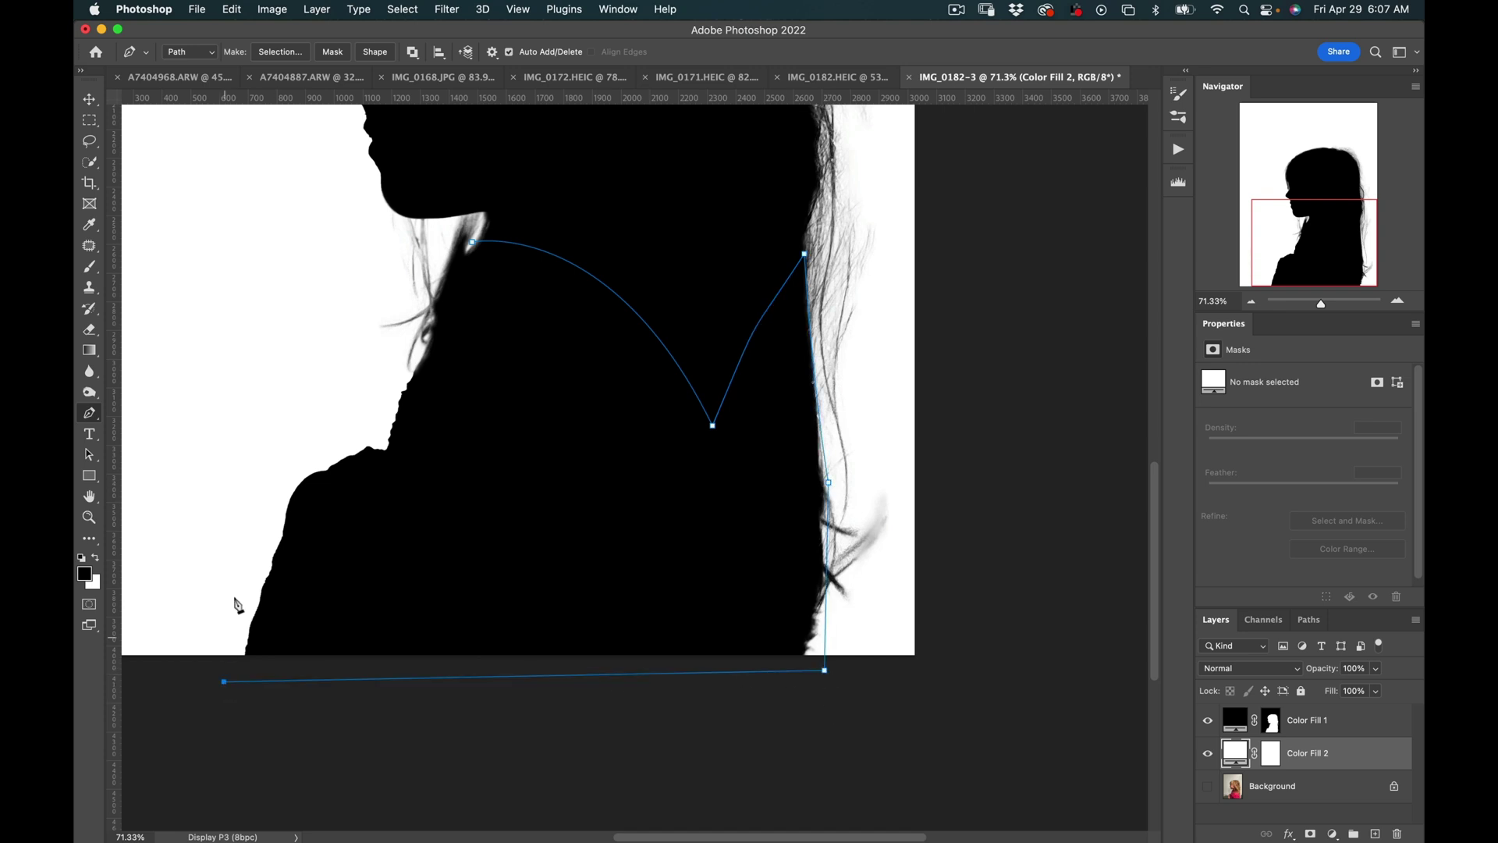
left_click(297, 447)
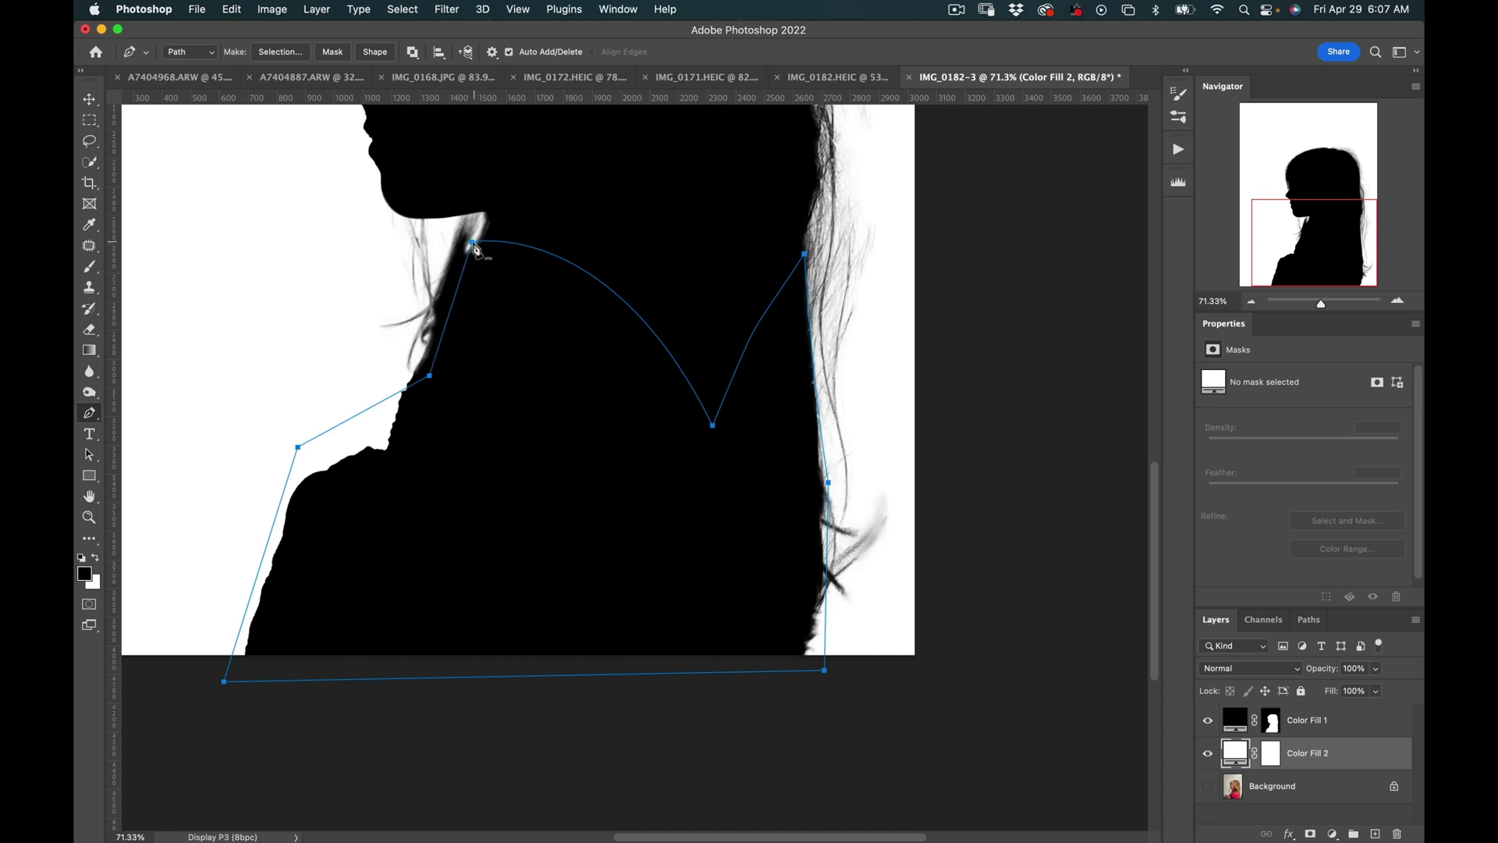
Make a selection from the bust path with 0 feather and target the Color Fill 1 mask.
right_click(531, 412)
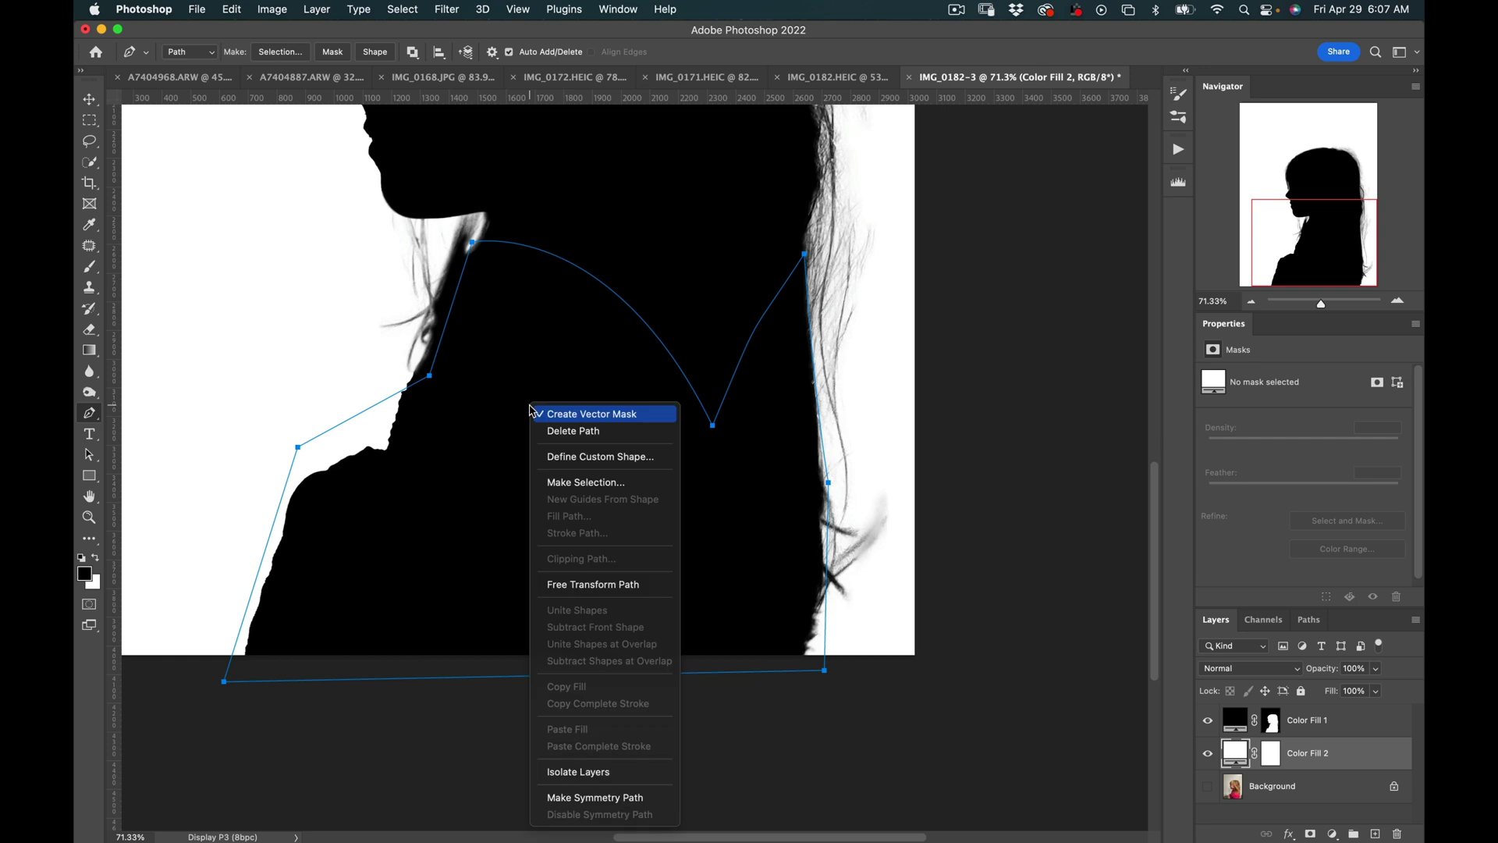
left_click(594, 484)
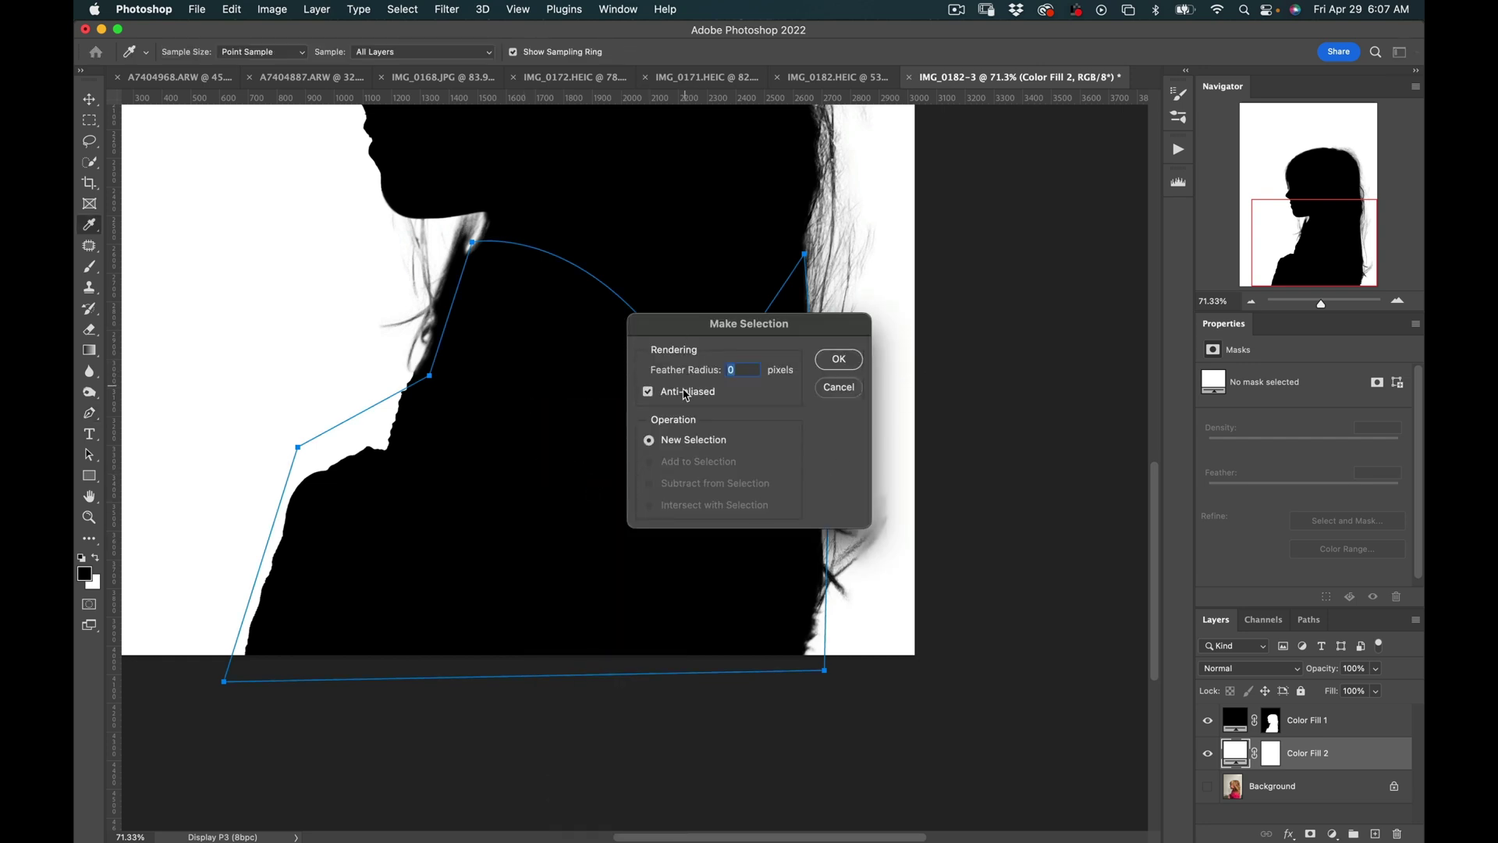
left_click(832, 360)
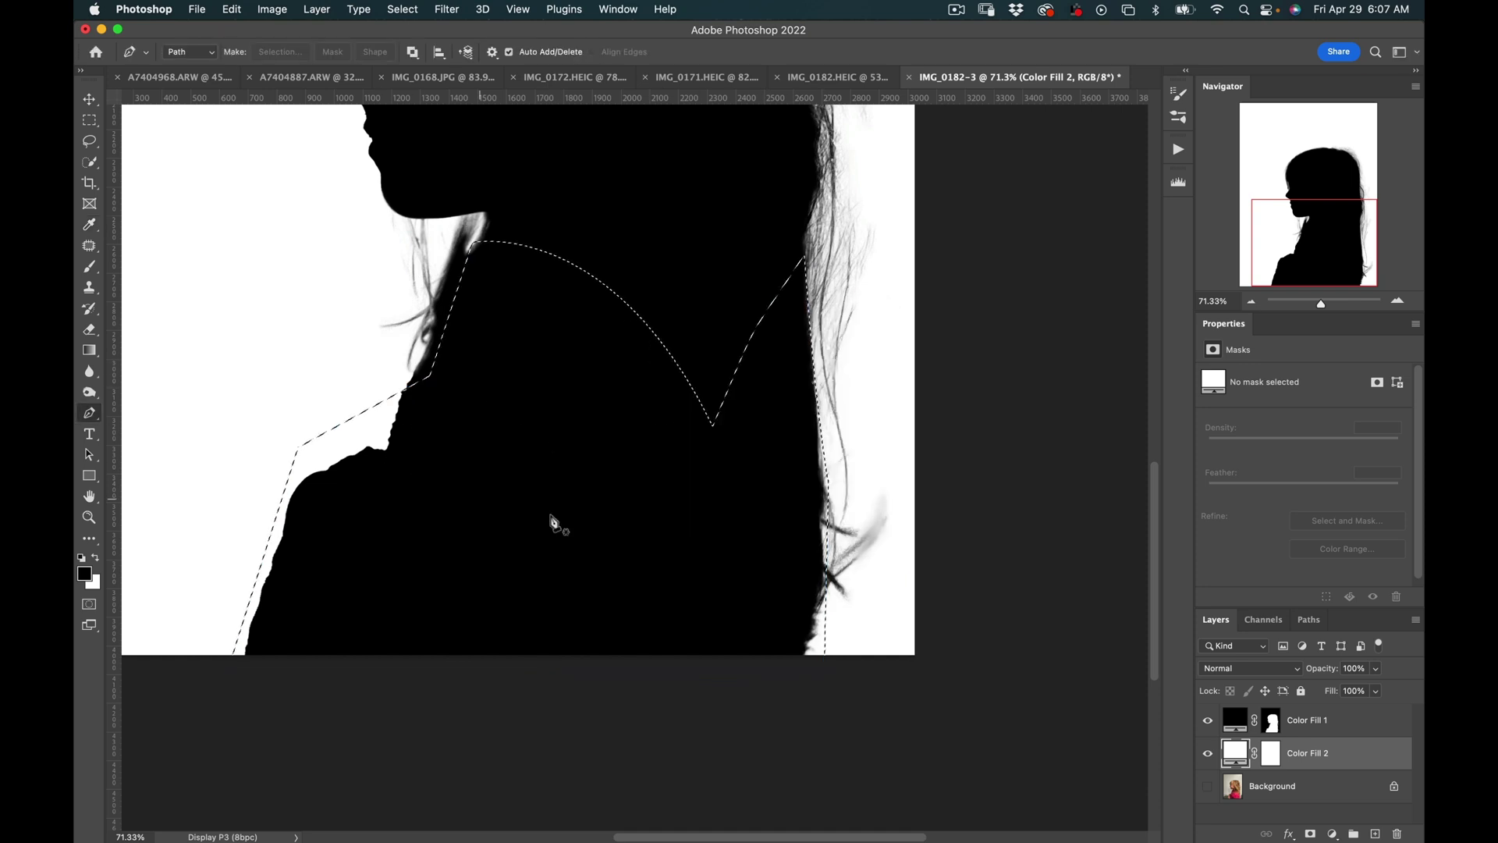
left_click(1278, 722)
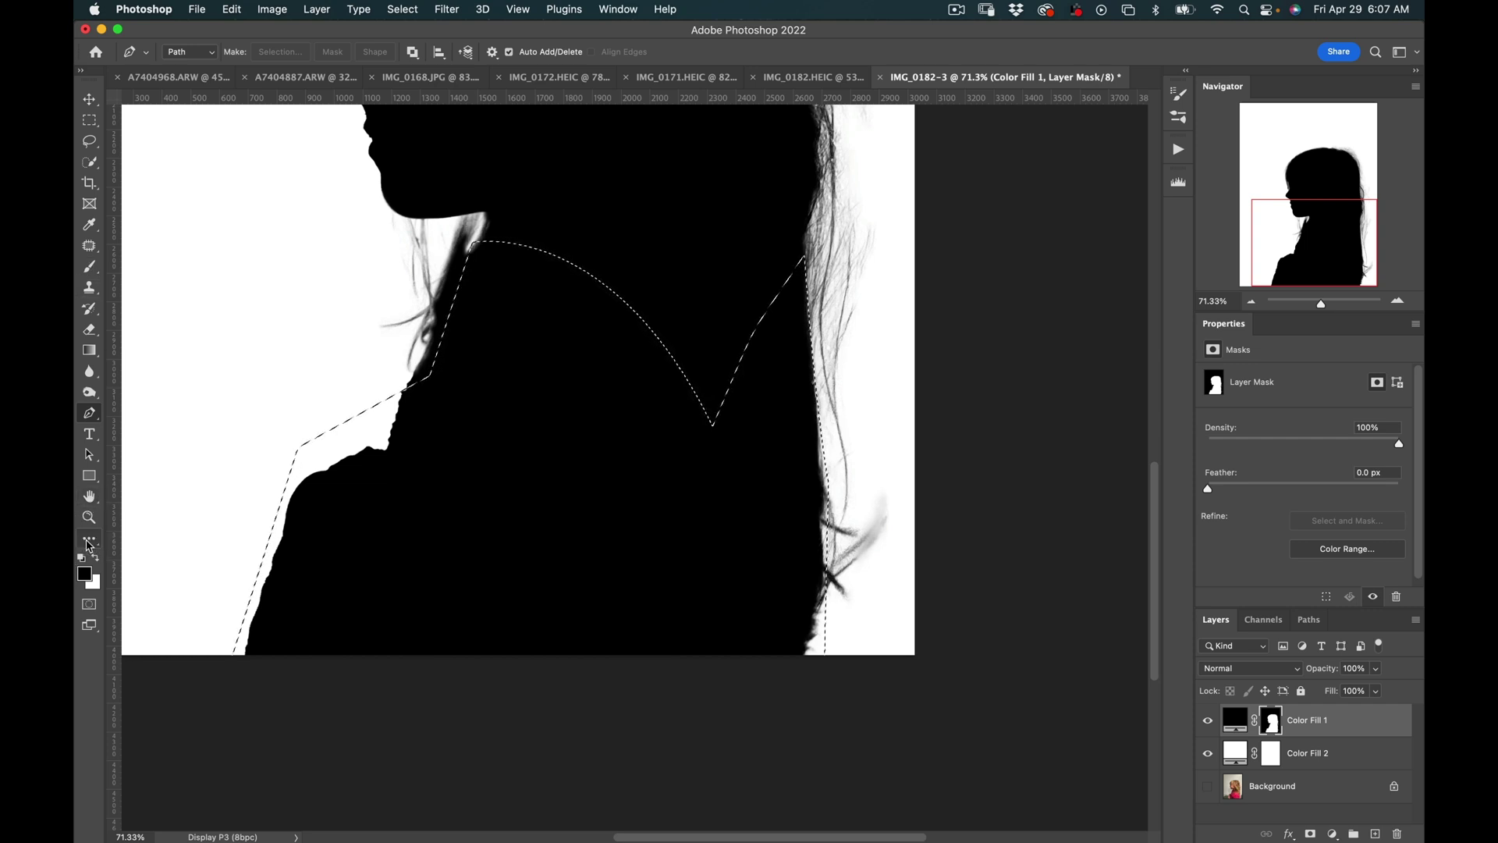
key("g")
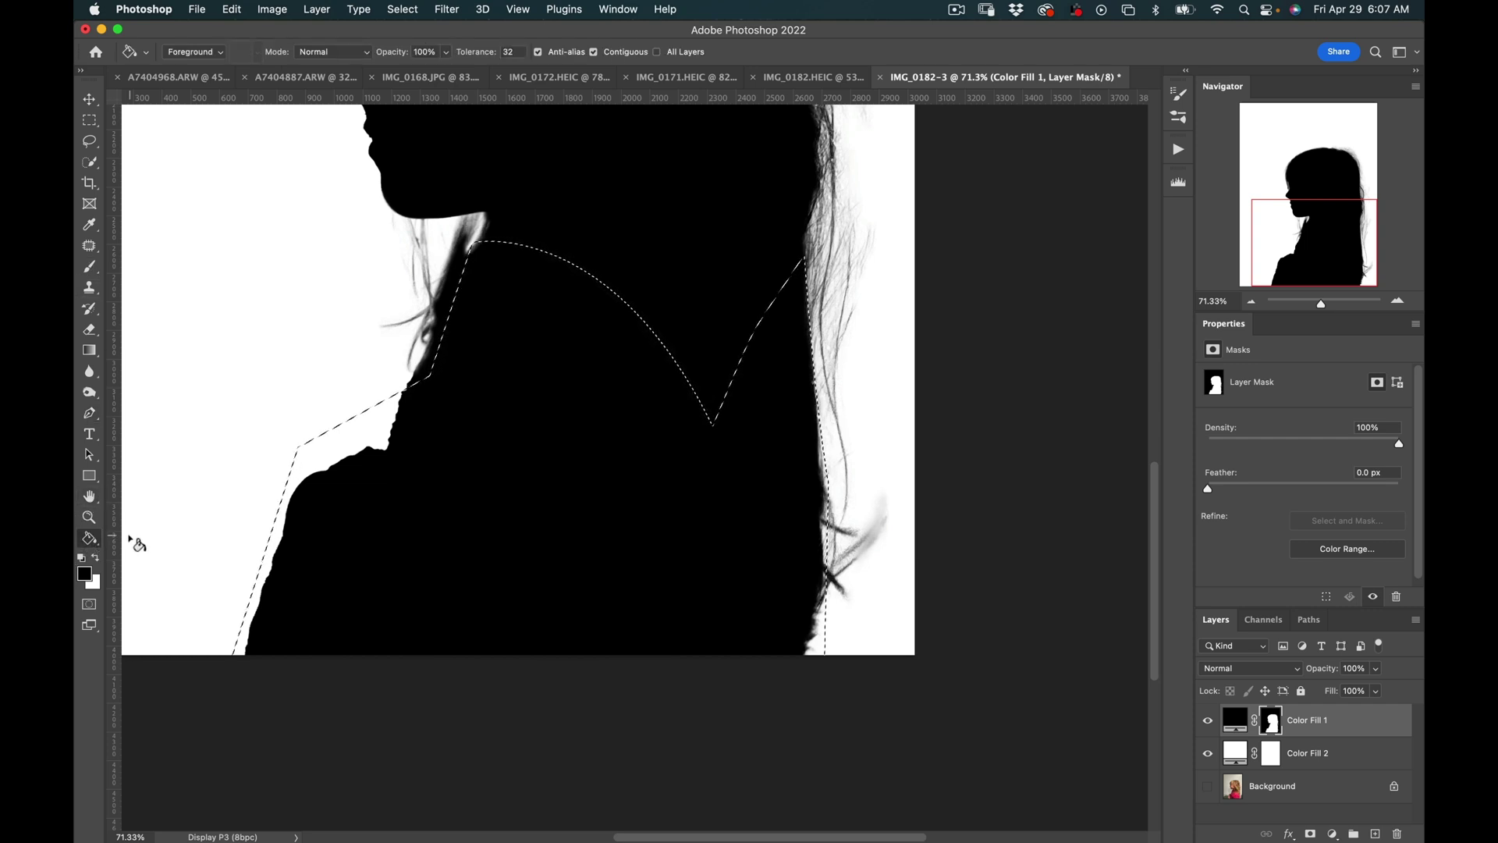
right_click(91, 548)
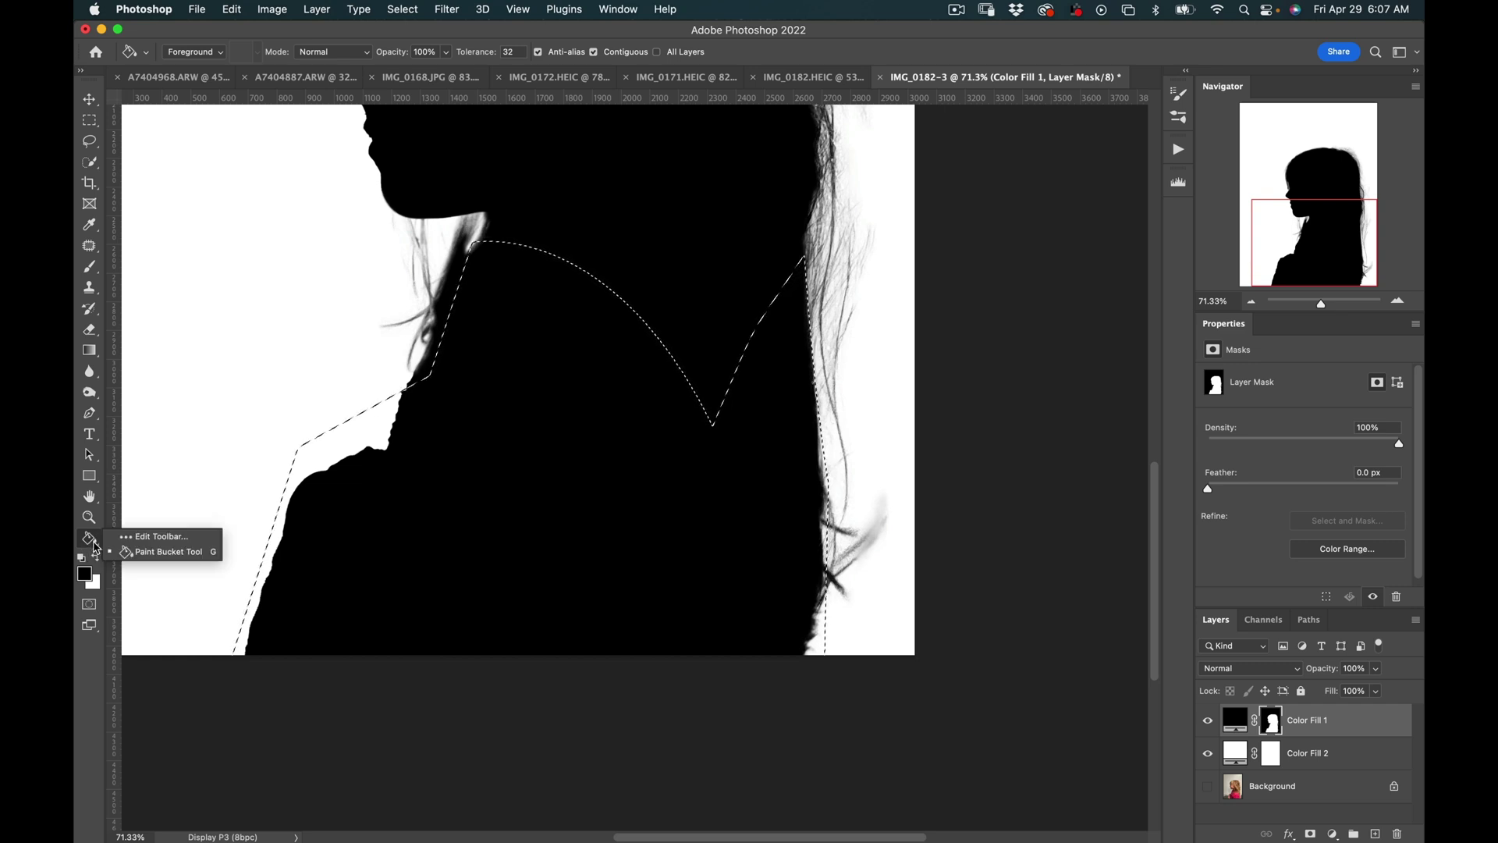
left_click(162, 537)
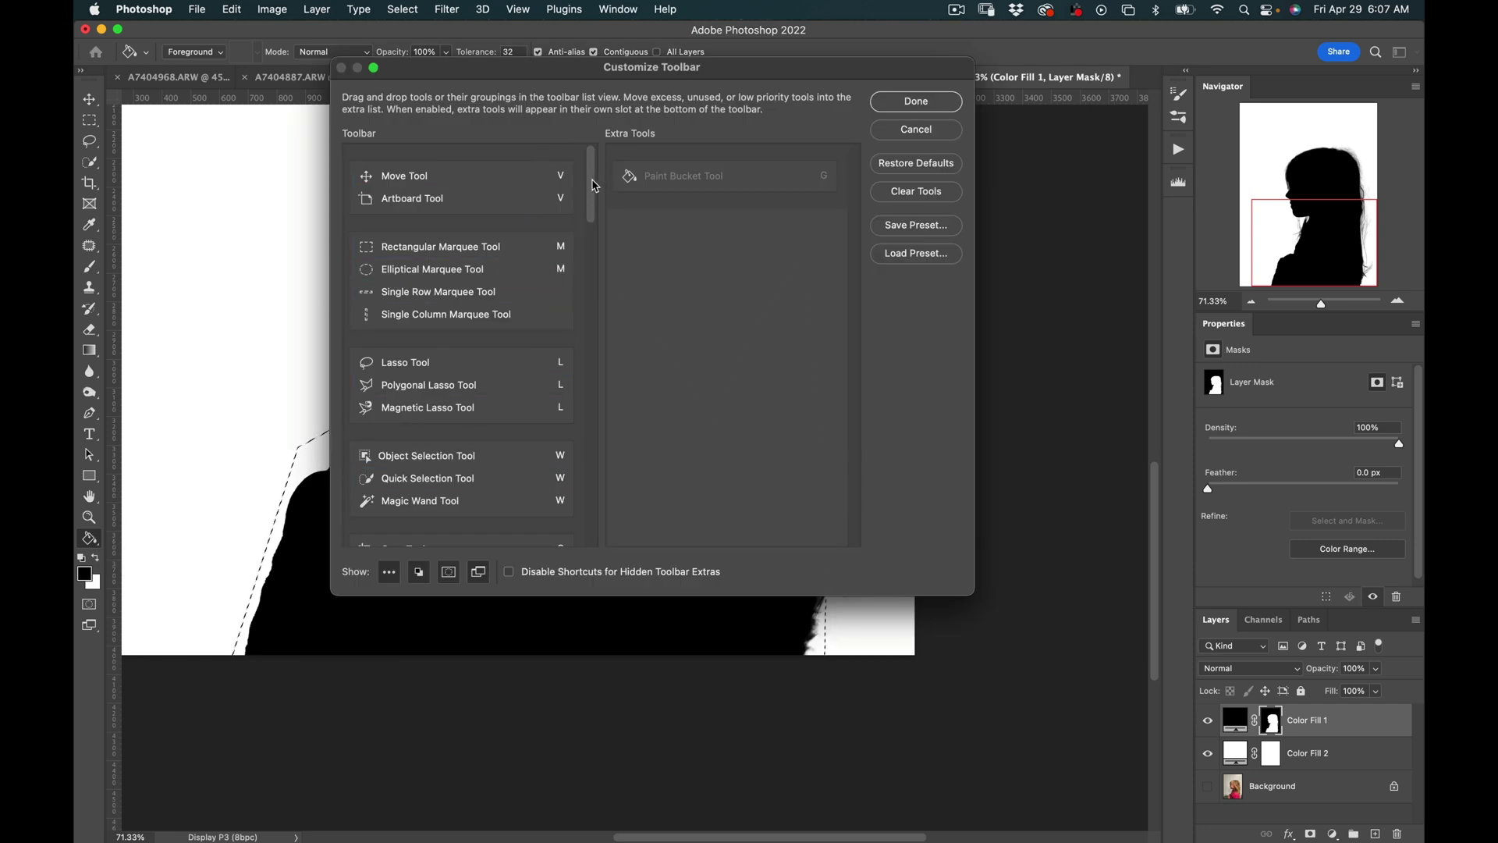
left_click_drag(596, 186, 557, 397)
left_click(927, 130)
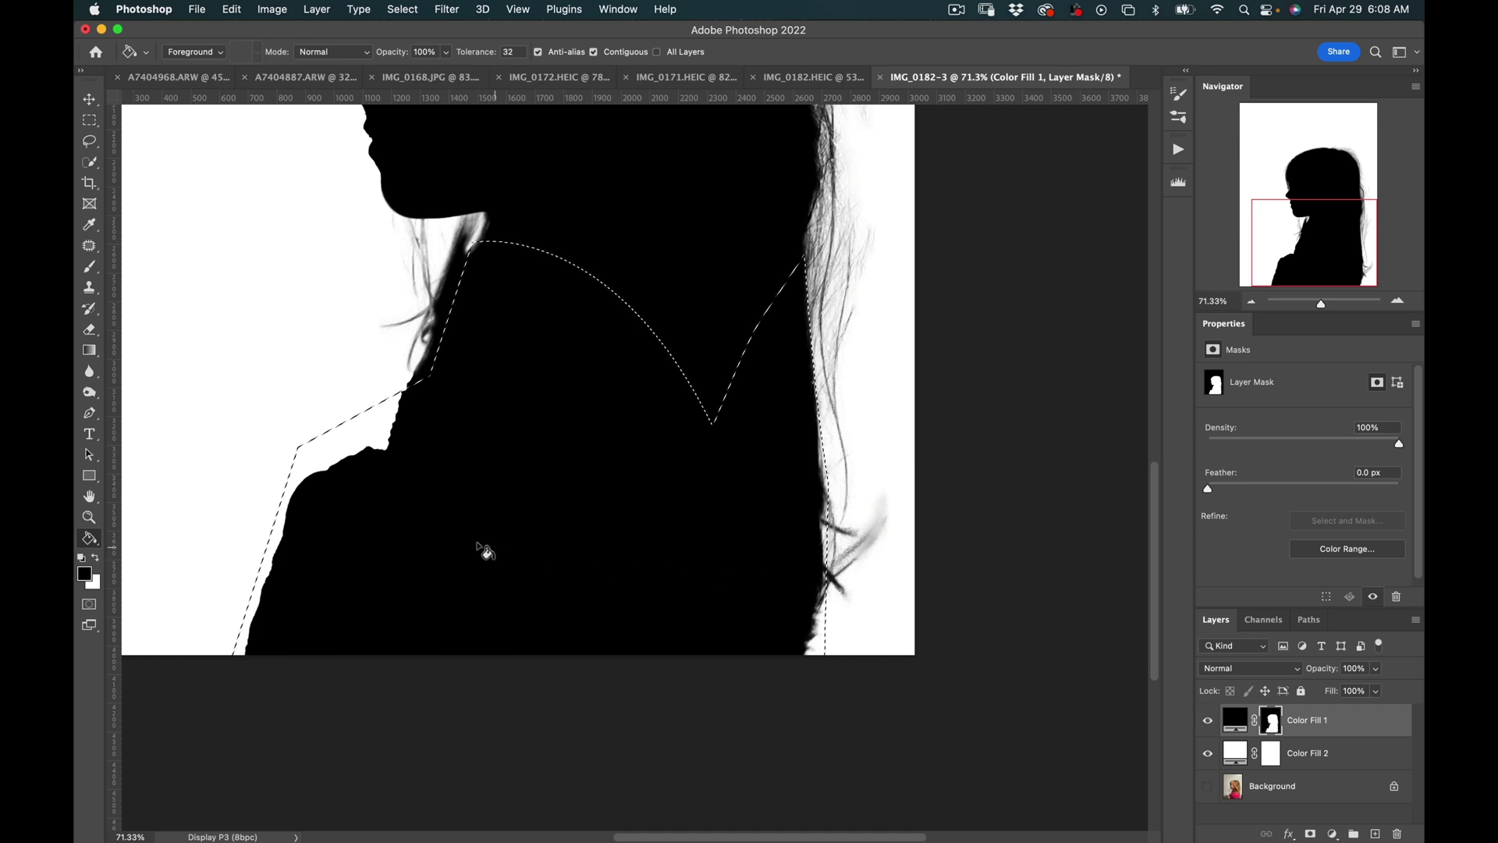
Fill the mask below the bust curve white, deselect, and paint out lower-right hair strands.
left_click(483, 500)
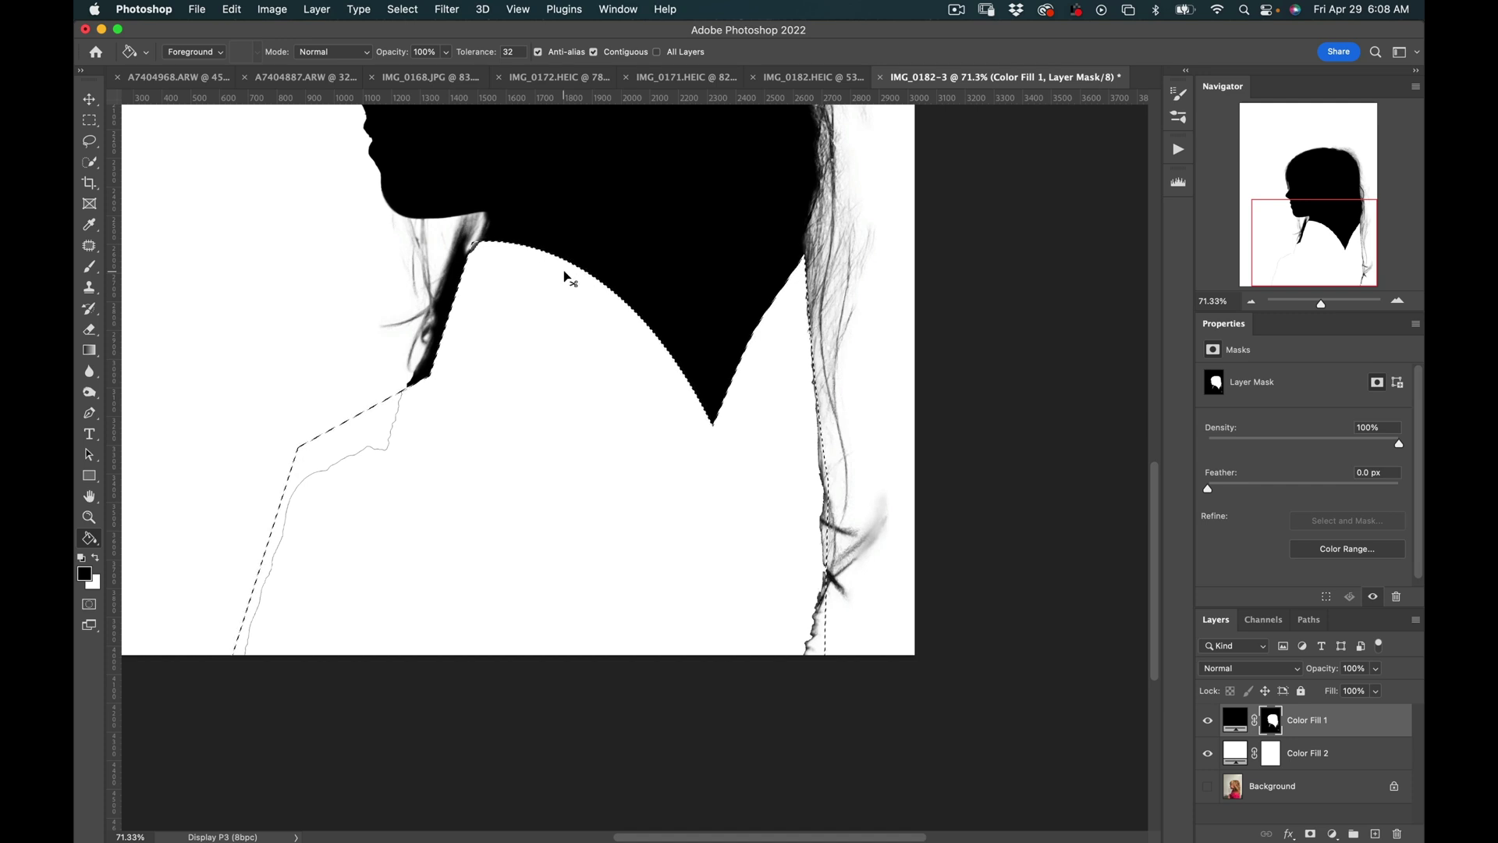
key("super+d")
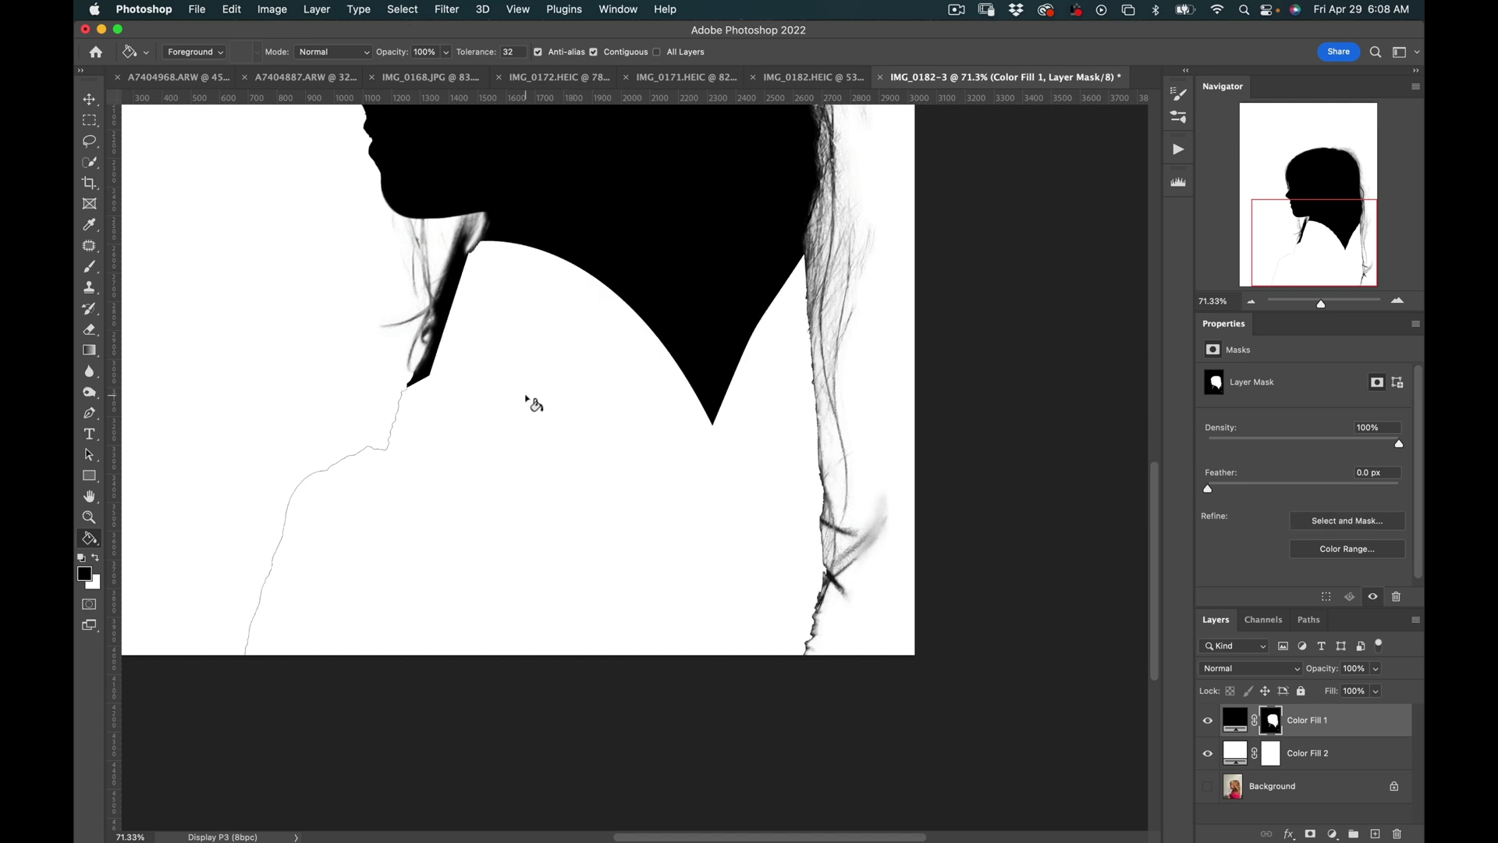
key("b")
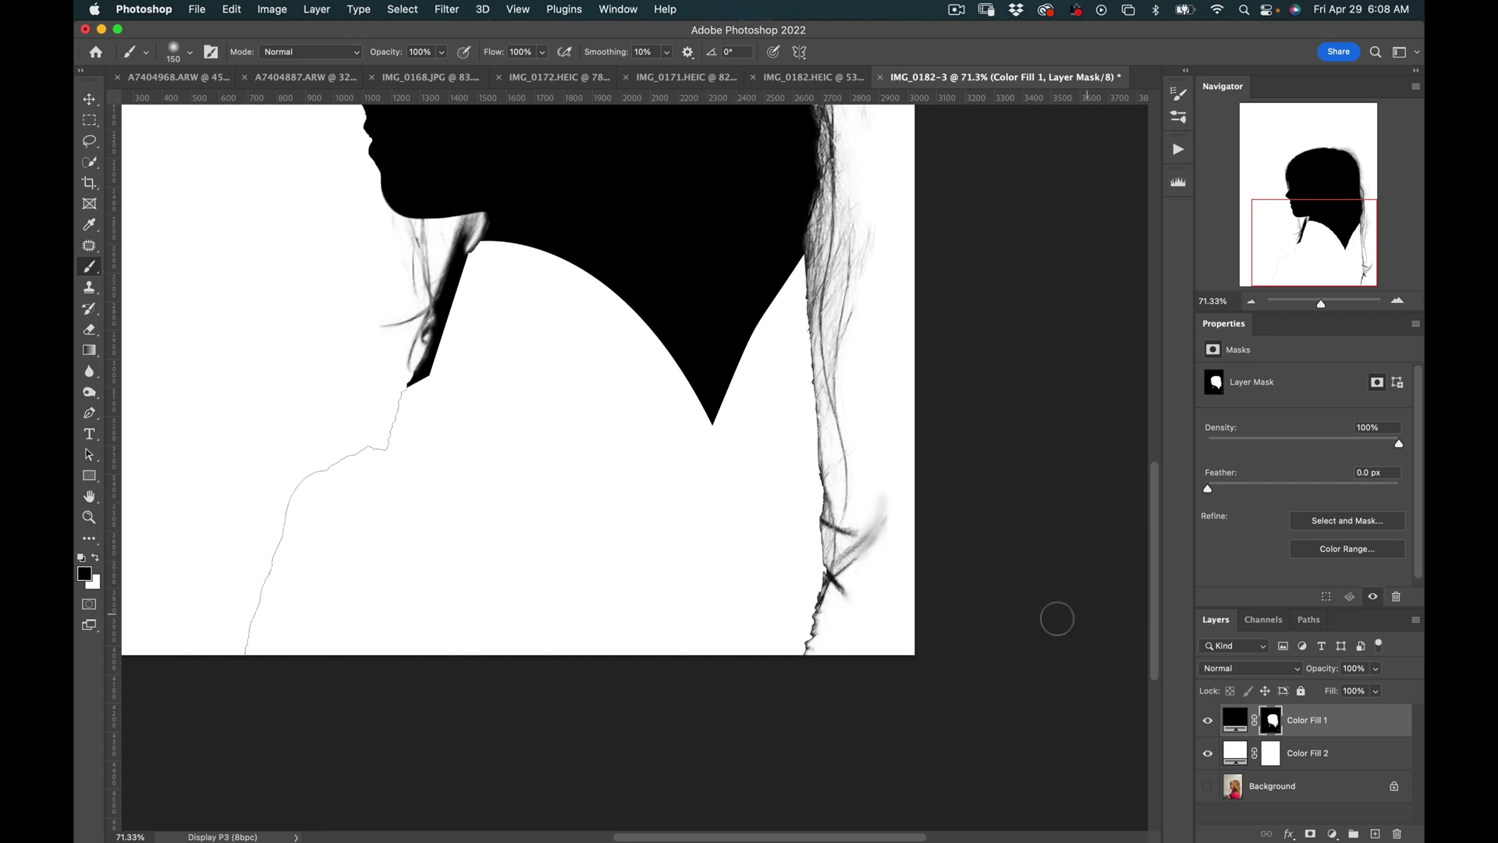
left_click_drag(823, 594, 886, 489)
scroll(850, 535, "up", 5)
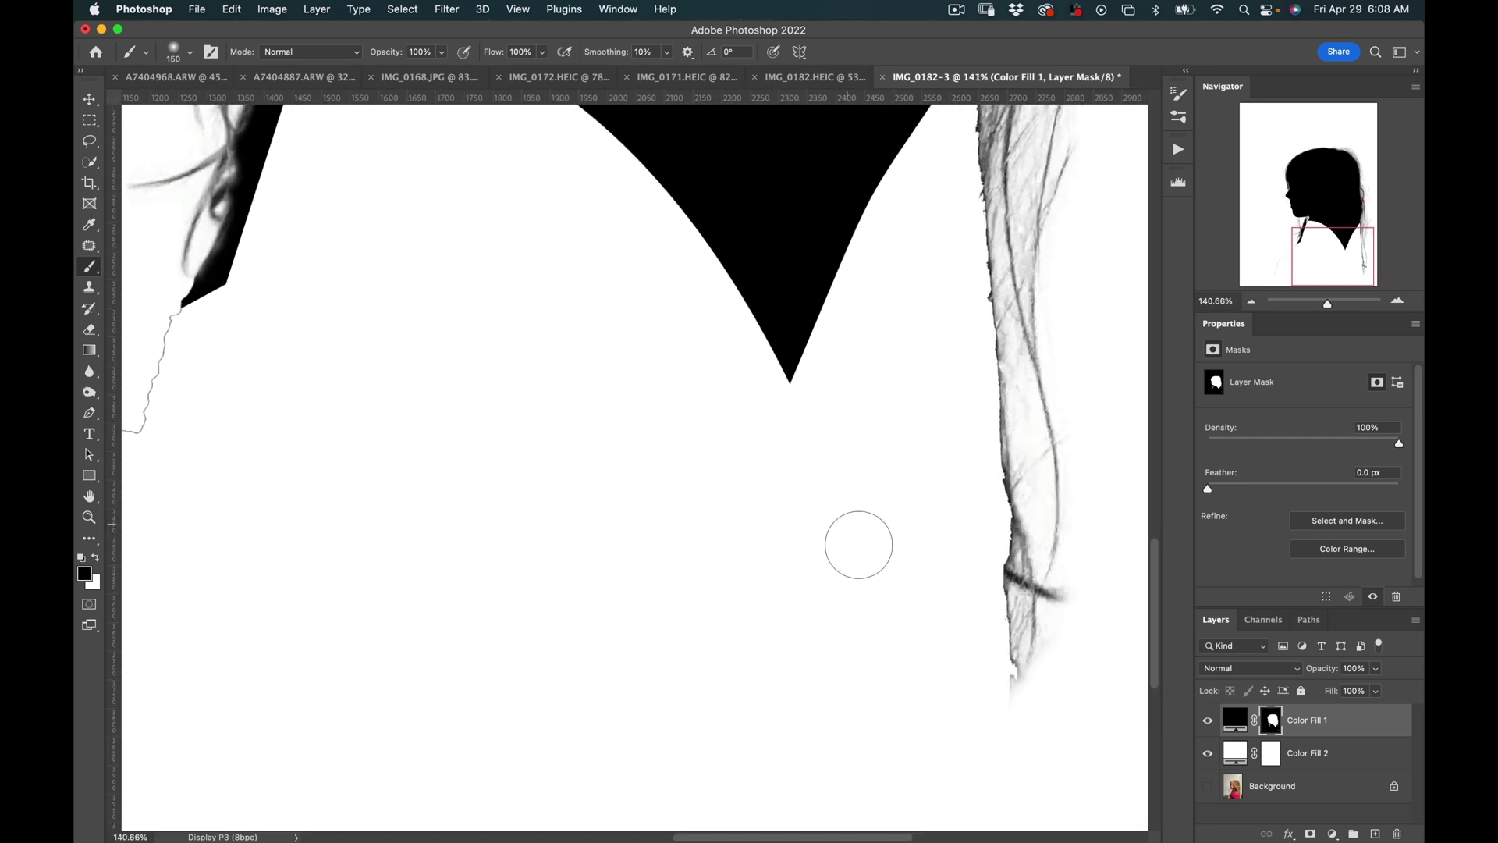
scroll(856, 535, "right", 3)
scroll(858, 544, "down", 3)
scroll(858, 545, "left", 1)
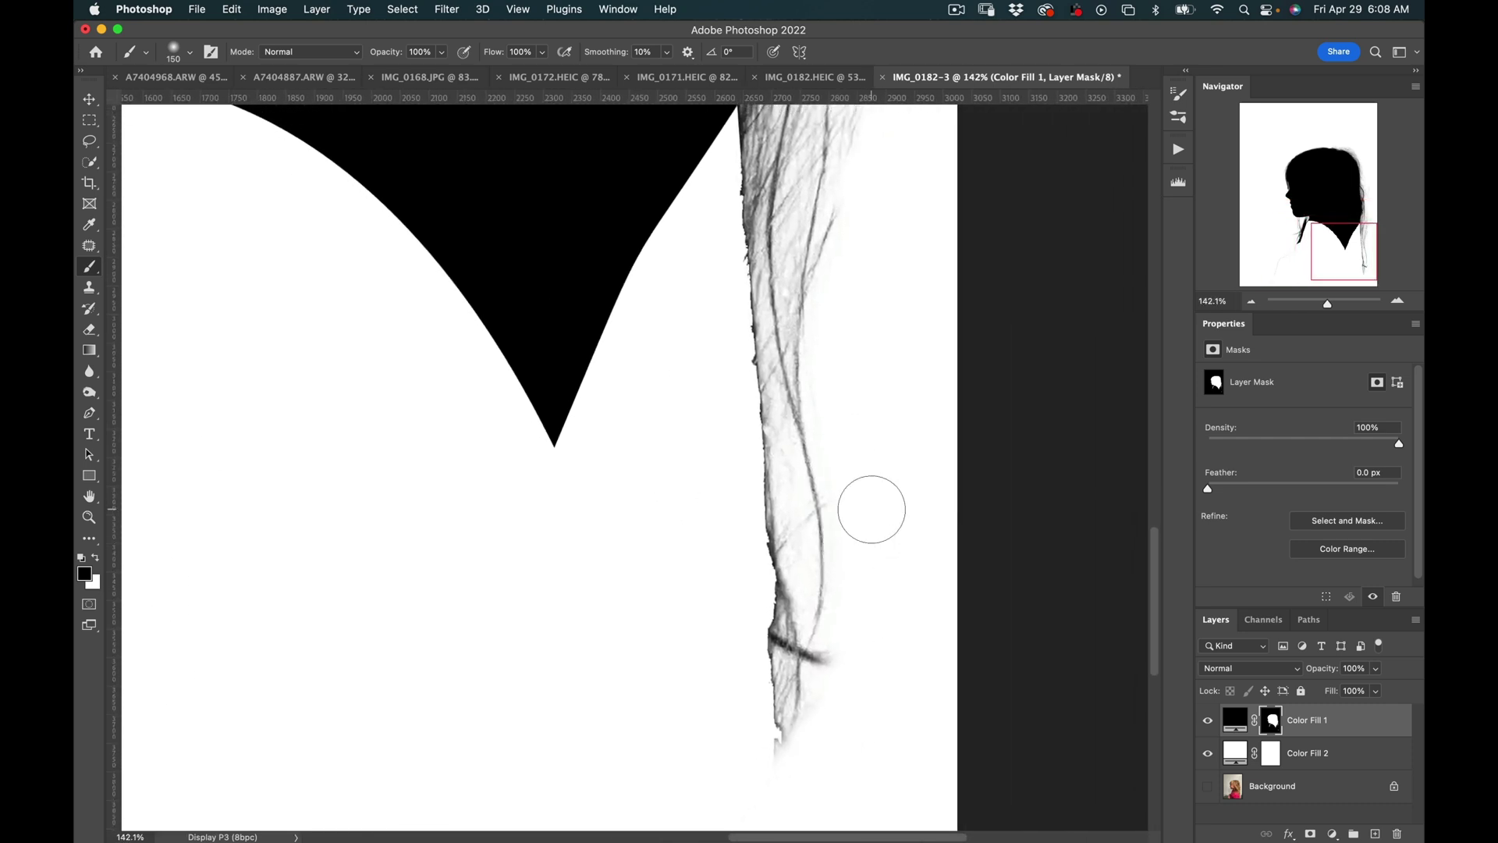
mouse_move(818, 673)
left_mouse_down()
mouse_move(777, 757)
mouse_move(773, 640)
mouse_move(787, 684)
mouse_move(759, 654)
mouse_move(775, 663)
mouse_move(759, 677)
mouse_move(792, 694)
mouse_move(783, 723)
mouse_move(771, 646)
mouse_move(860, 552)
mouse_move(866, 597)
mouse_move(851, 605)
mouse_move(810, 581)
mouse_move(764, 598)
mouse_move(725, 432)
mouse_move(739, 495)
left_mouse_up()
Resize the brush and soften the jagged hair edge on the right beside the bust point.
scroll(759, 654, "up", 3)
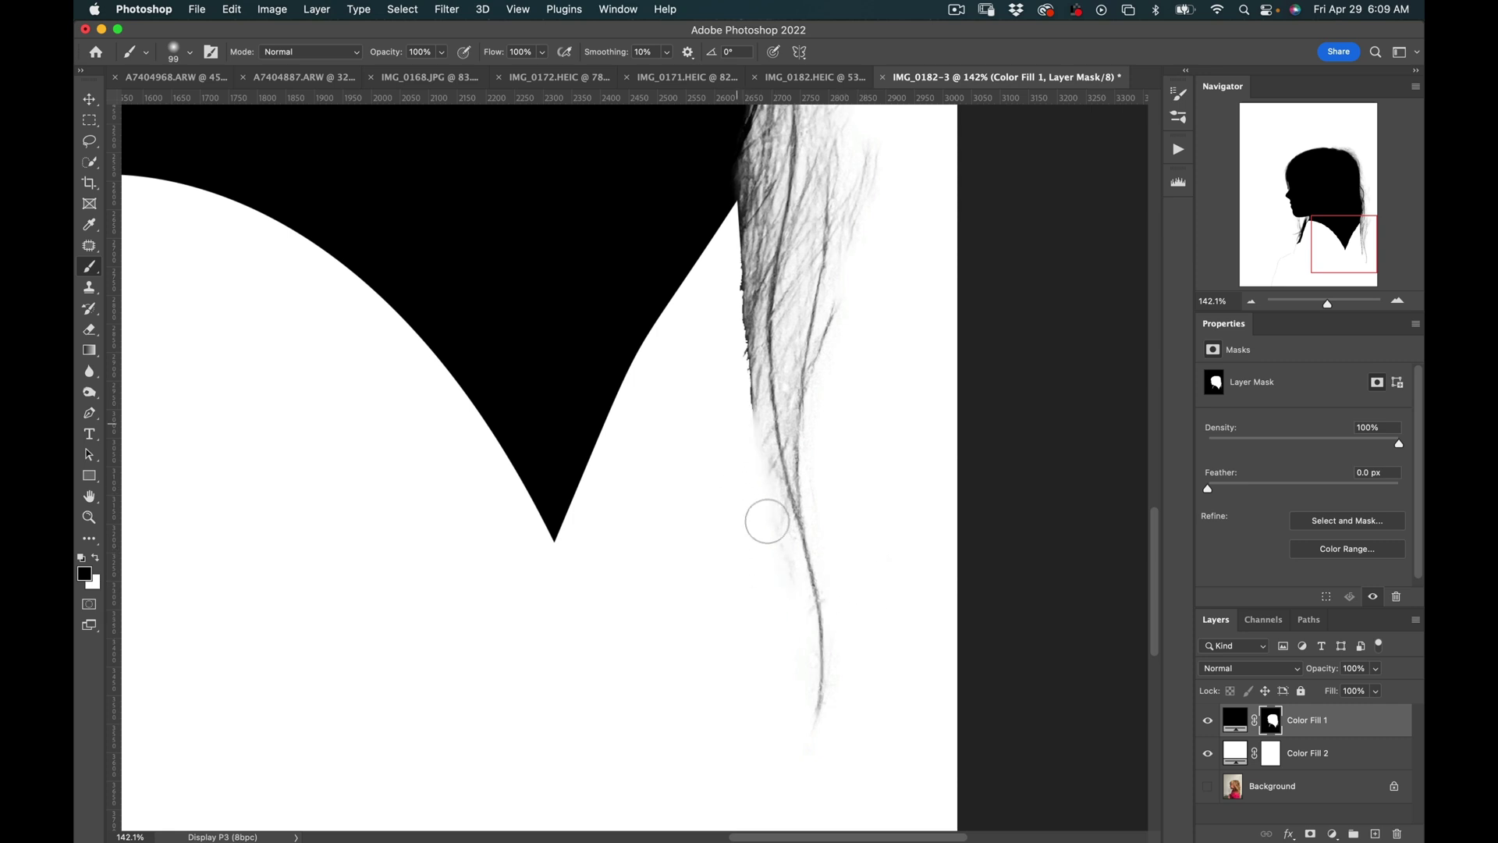
mouse_move(668, 524)
left_mouse_down()
mouse_move(662, 571)
mouse_move(657, 461)
mouse_move(672, 429)
left_mouse_up()
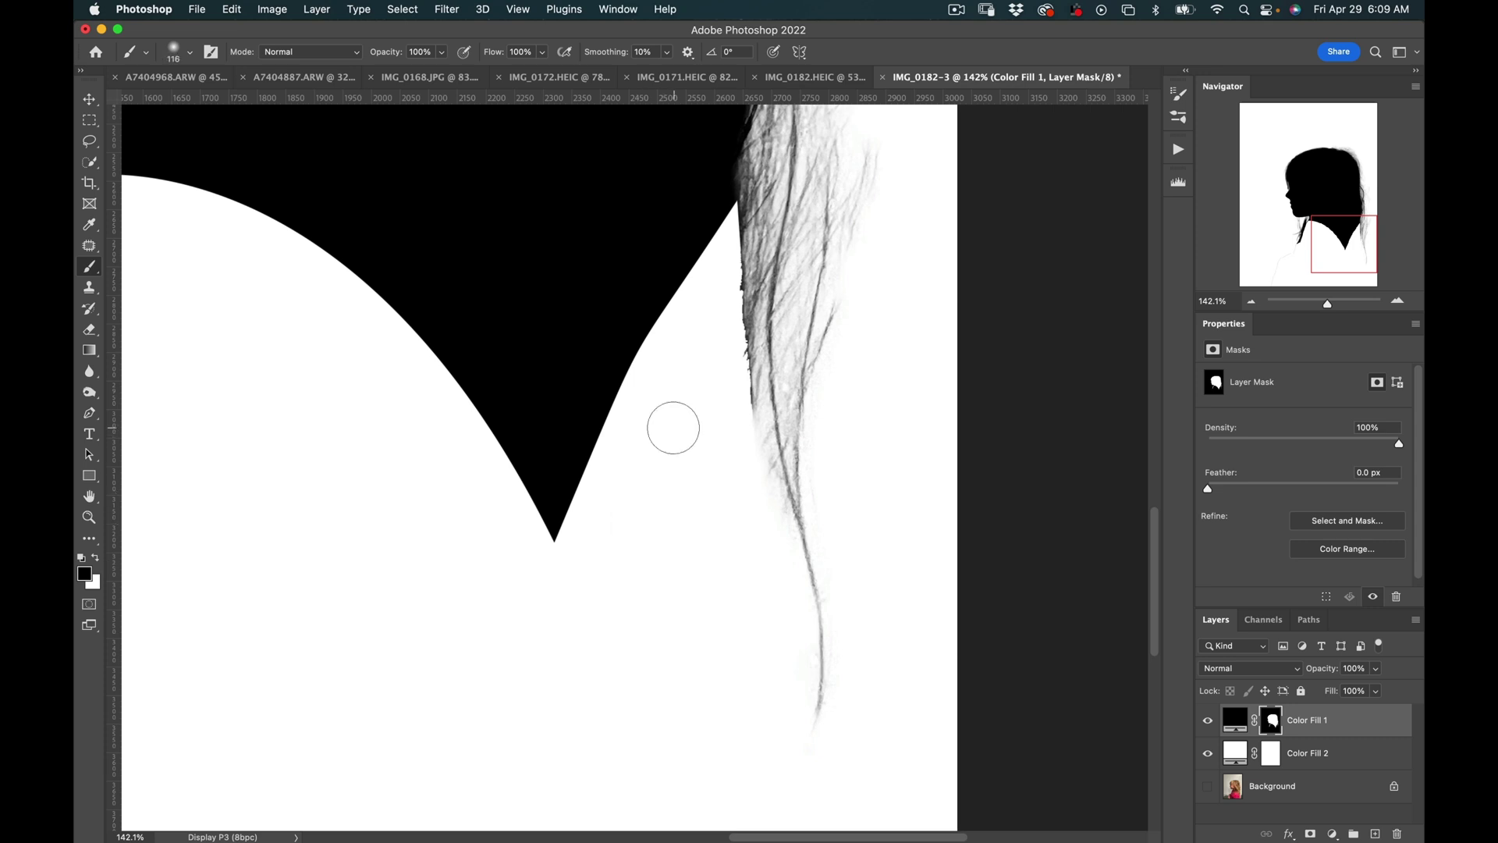
left_click(171, 53)
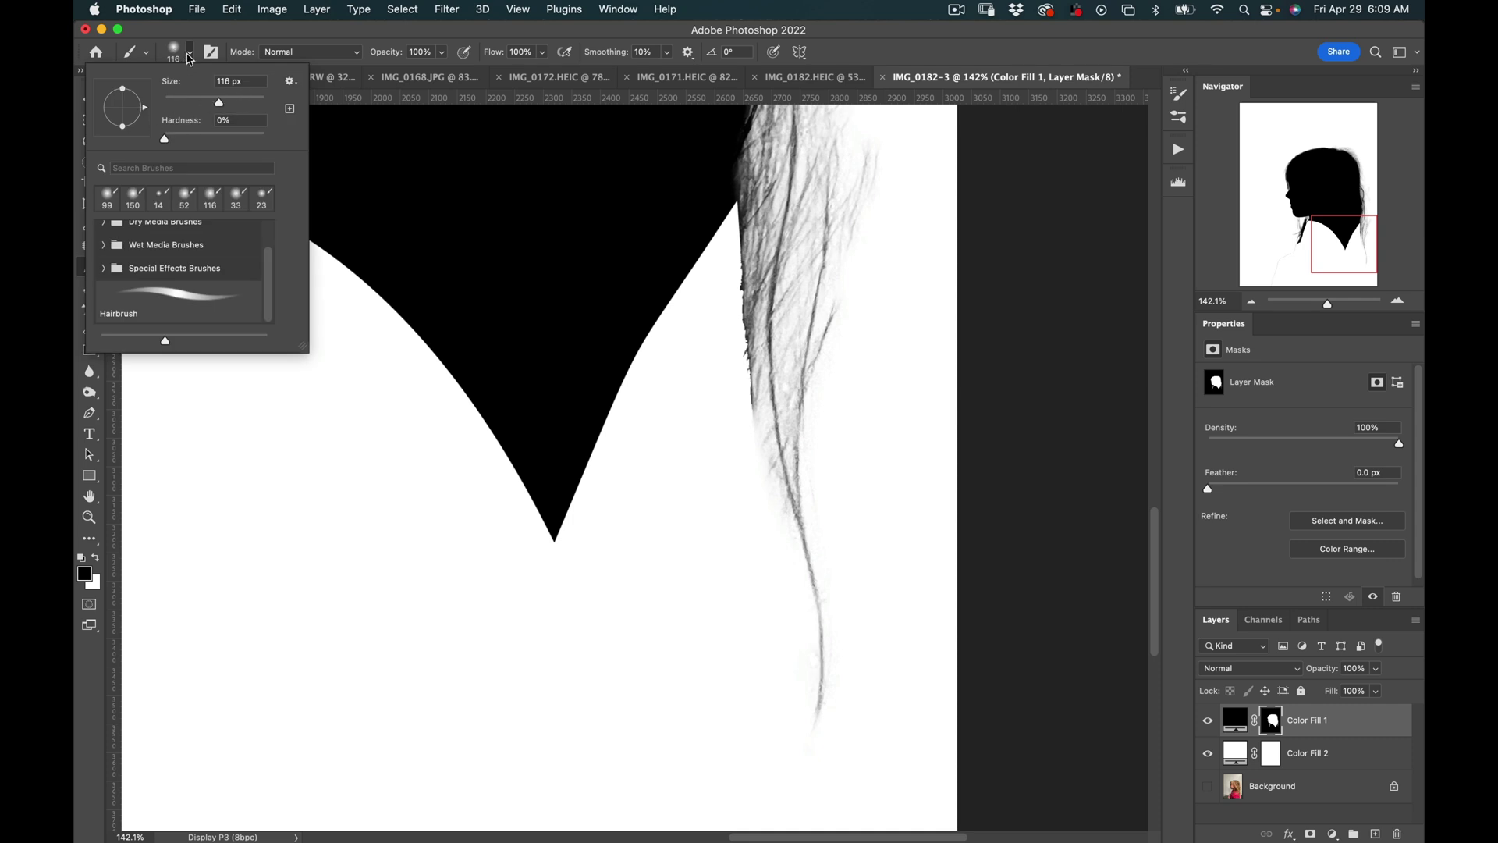
left_click(187, 51)
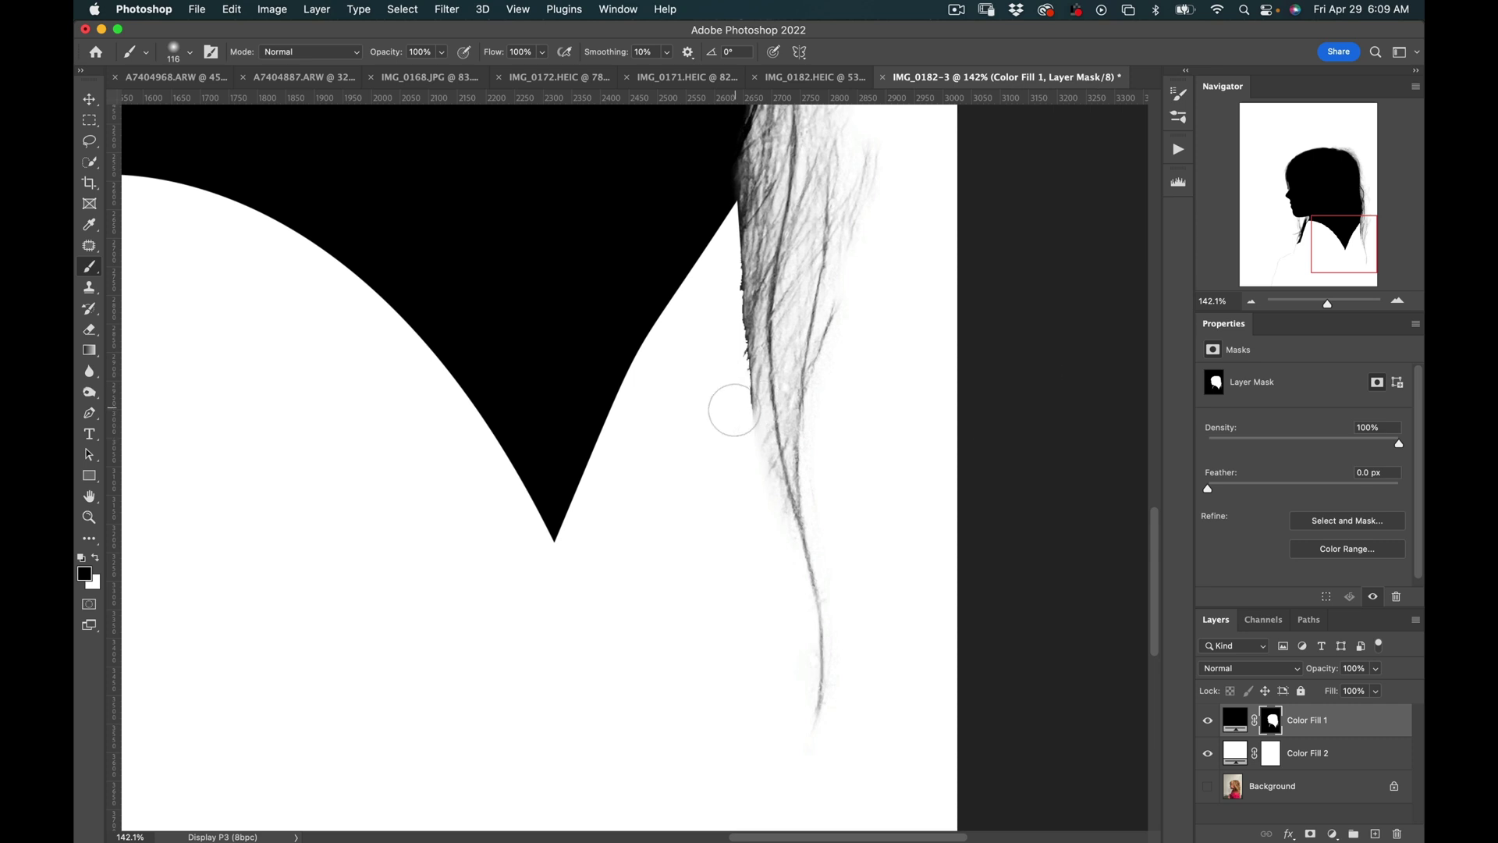
left_click_drag(738, 435, 726, 335)
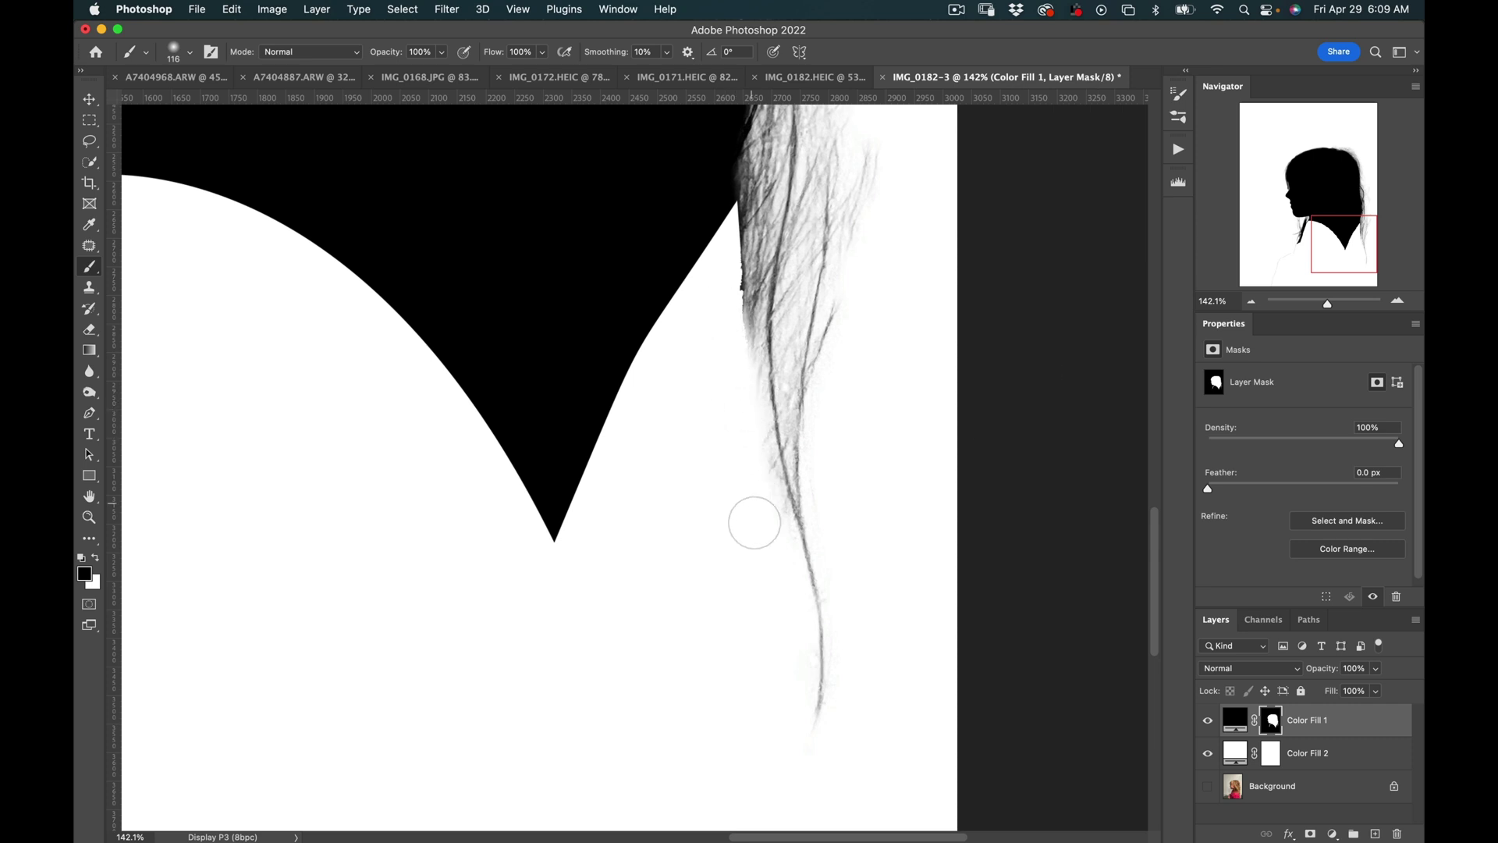
scroll(725, 406, "up", 5)
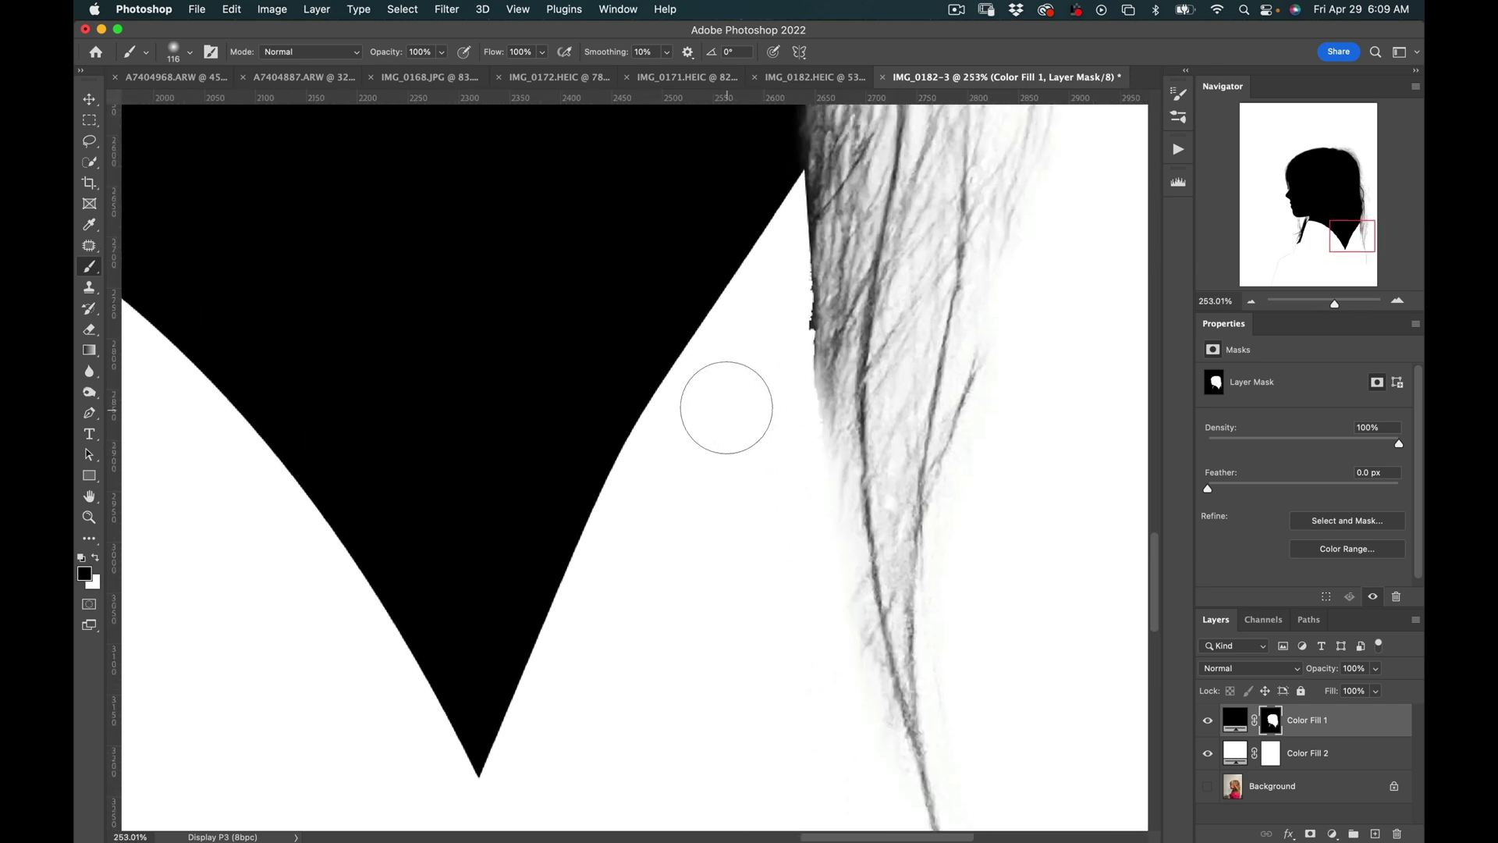
scroll(726, 408, "up", 5)
mouse_move(709, 502)
left_mouse_down()
mouse_move(723, 567)
mouse_move(702, 594)
mouse_move(695, 461)
mouse_move(710, 416)
mouse_move(677, 390)
mouse_move(718, 461)
mouse_move(723, 349)
mouse_move(685, 360)
left_mouse_up()
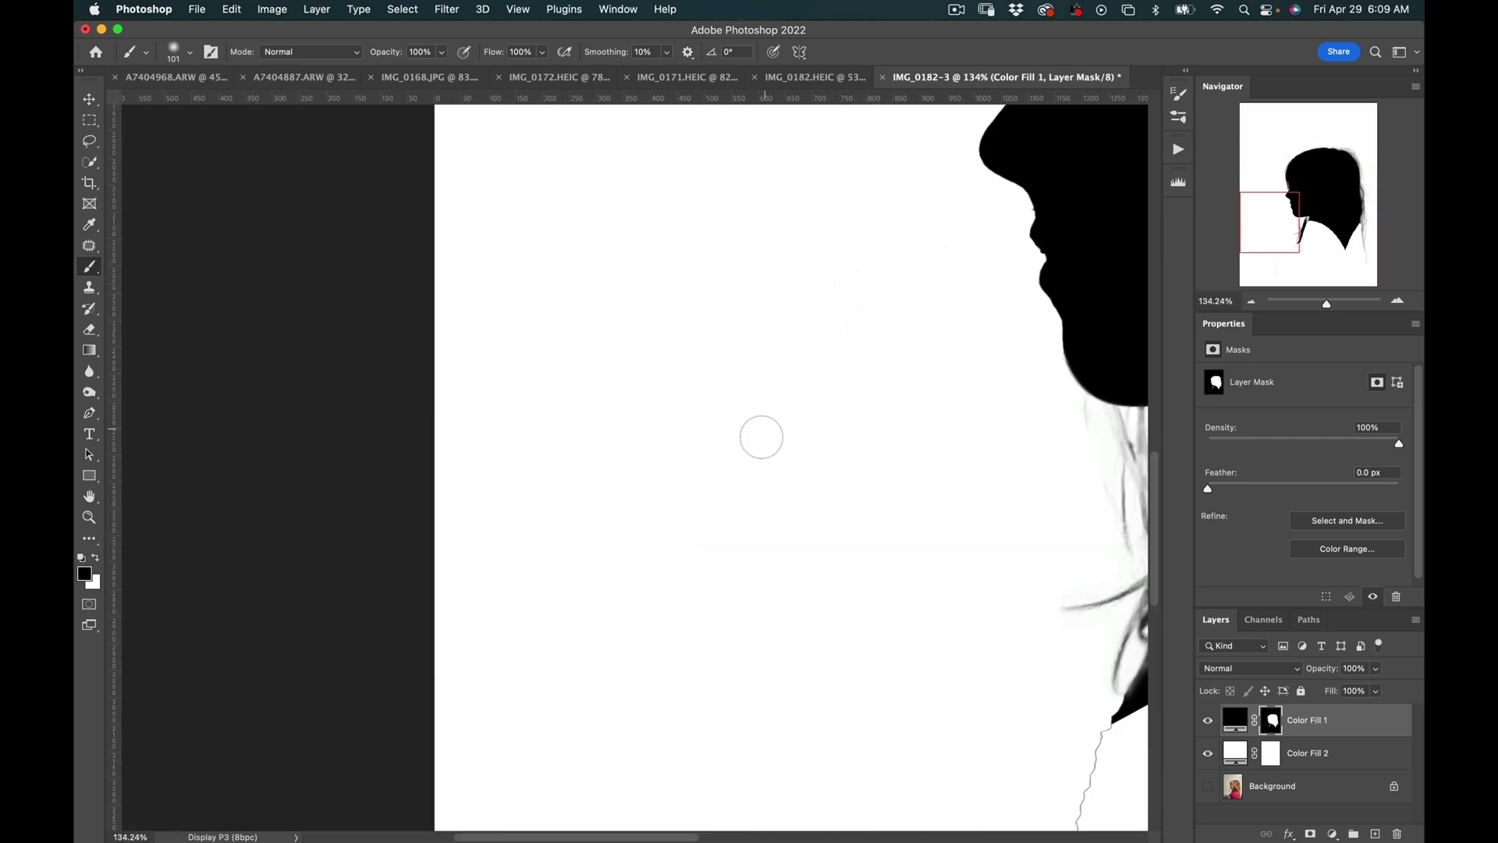
Paint white over the lower neck outline, the neck strip's tip and wisps under the chin.
scroll(762, 436, "down", 10)
scroll(762, 436, "right", 6)
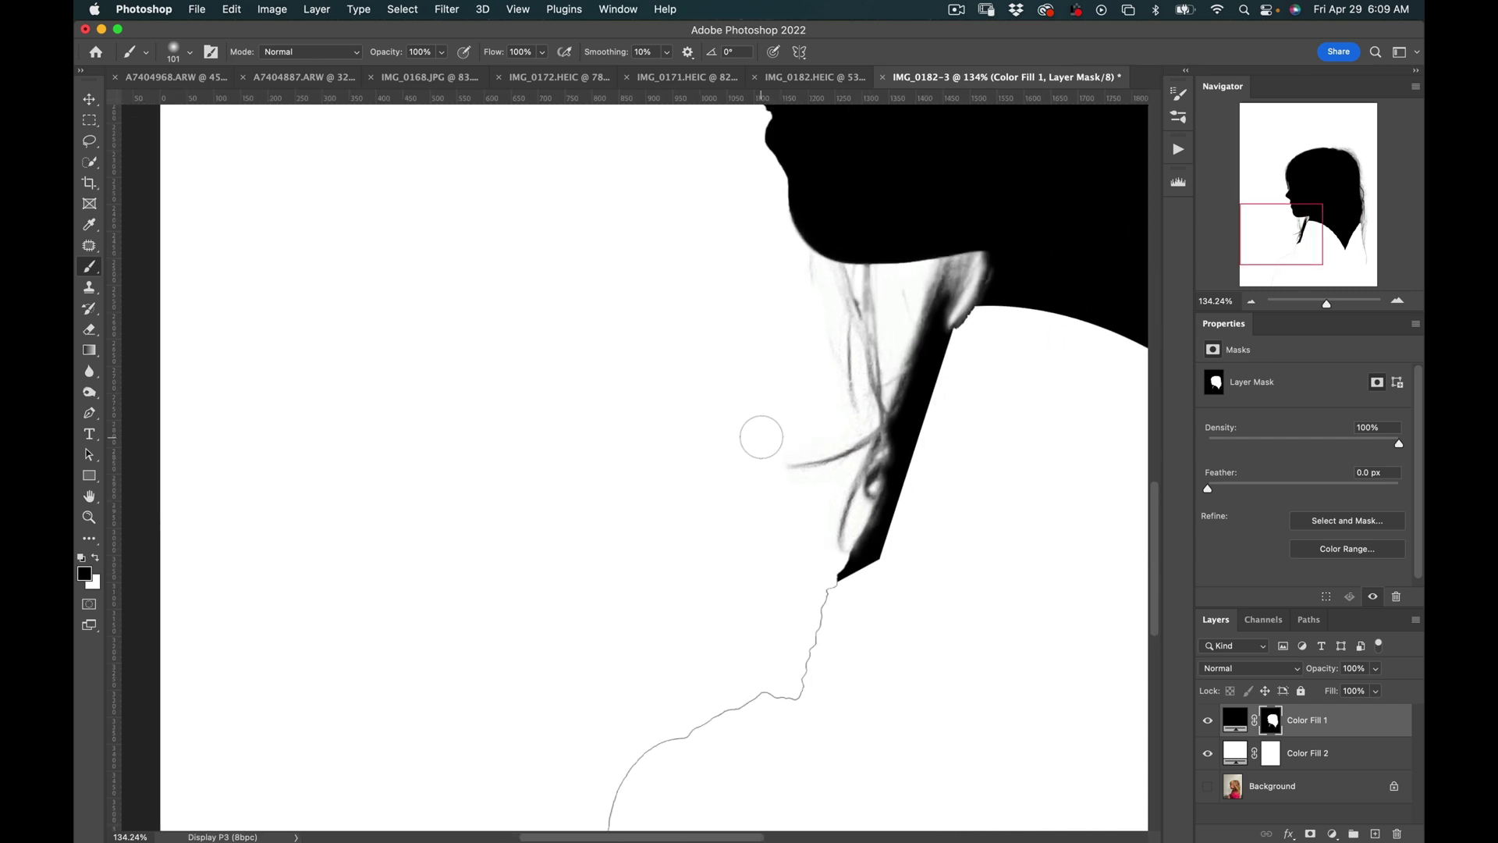
mouse_move(612, 742)
left_mouse_down()
mouse_move(521, 733)
mouse_move(515, 749)
mouse_move(543, 656)
mouse_move(542, 616)
mouse_move(522, 701)
mouse_move(543, 545)
mouse_move(603, 436)
mouse_move(673, 388)
mouse_move(699, 405)
mouse_move(777, 356)
mouse_move(814, 264)
left_mouse_up()
scroll(814, 263, "up", 8)
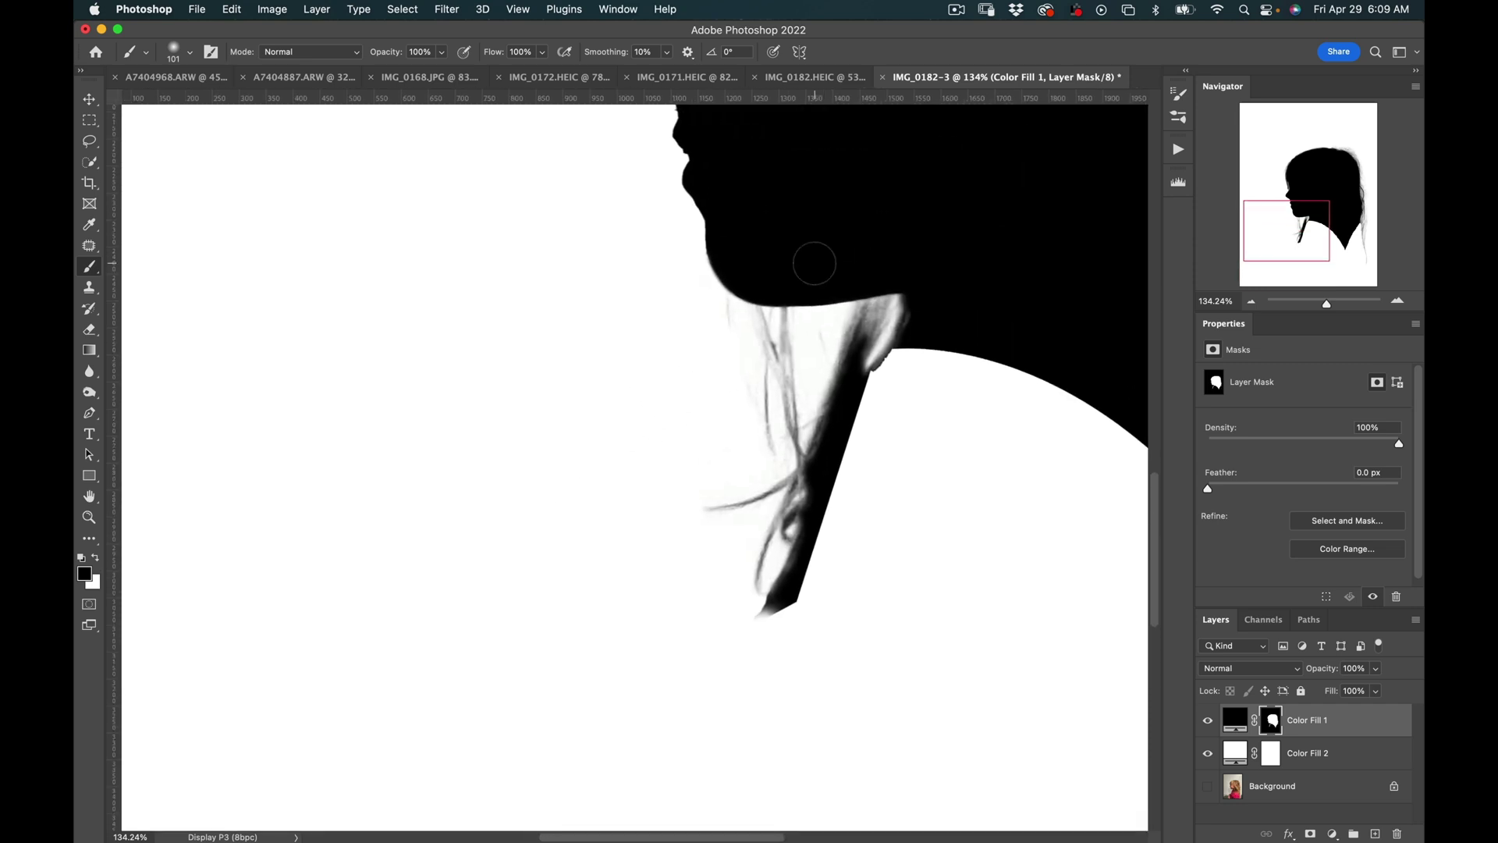
mouse_move(768, 608)
left_mouse_down()
mouse_move(818, 583)
mouse_move(831, 515)
mouse_move(805, 570)
mouse_move(830, 466)
mouse_move(728, 599)
mouse_move(733, 484)
mouse_move(745, 459)
mouse_move(848, 418)
mouse_move(854, 470)
mouse_move(829, 431)
mouse_move(815, 459)
mouse_move(842, 446)
mouse_move(854, 403)
mouse_move(841, 364)
mouse_move(830, 431)
mouse_move(844, 430)
mouse_move(869, 367)
left_mouse_up()
scroll(855, 376, "up", 3)
scroll(855, 376, "up", 3)
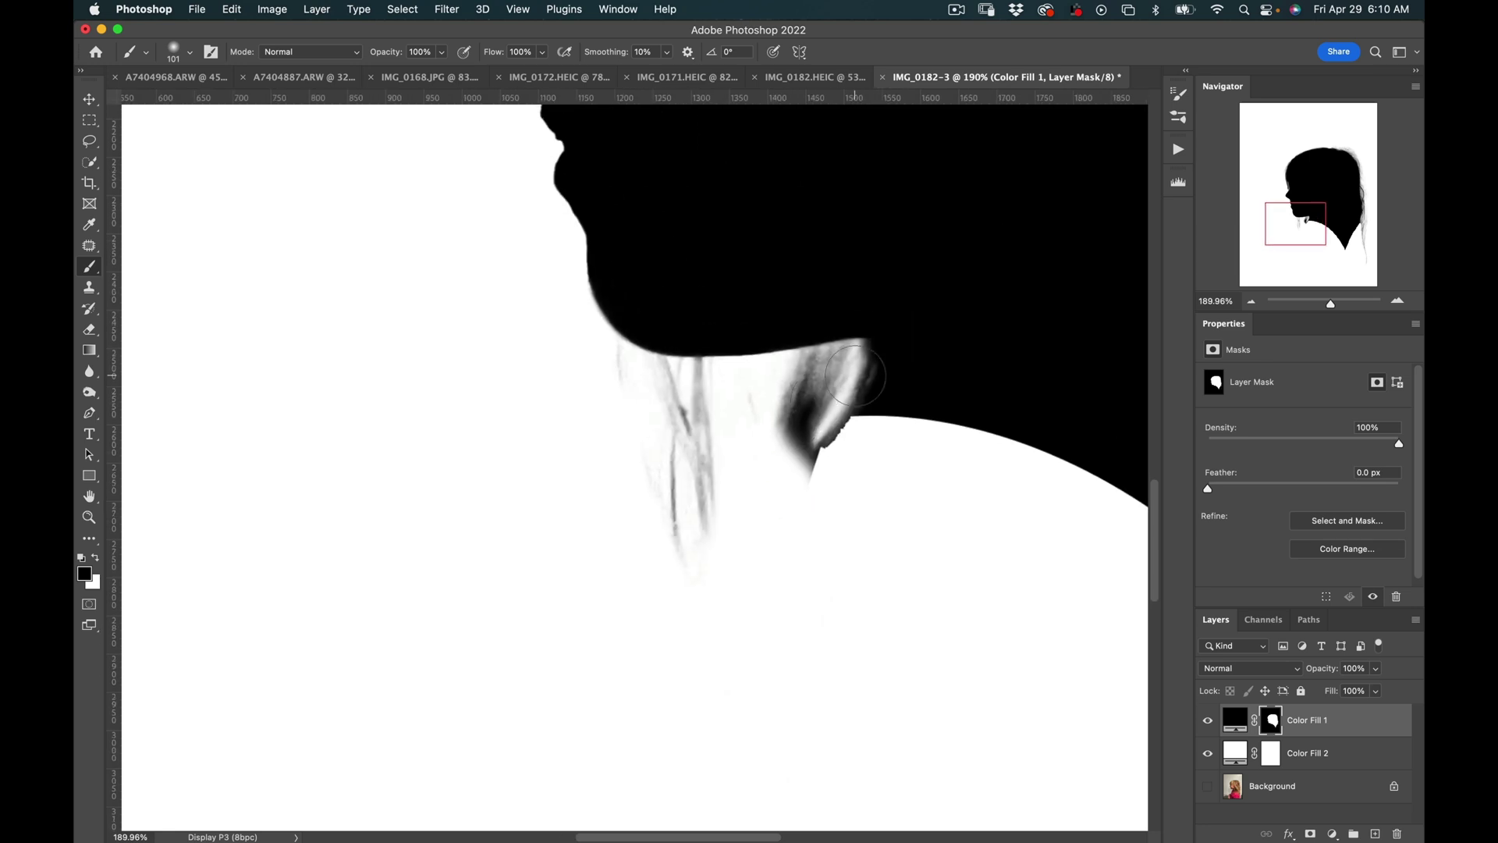
scroll(855, 376, "right", 2)
mouse_move(855, 376)
left_mouse_down()
mouse_move(666, 533)
mouse_move(601, 425)
mouse_move(753, 401)
mouse_move(885, 441)
mouse_move(910, 418)
left_mouse_up()
With a ~30 px brush, whiten the tendrils, dark patch and speckled edge below the neck.
key("bracketleft")
key("bracketleft")
key("bracketleft")
key("bracketleft")
key("bracketleft")
key("bracketleft")
scroll(872, 415, "up", 3)
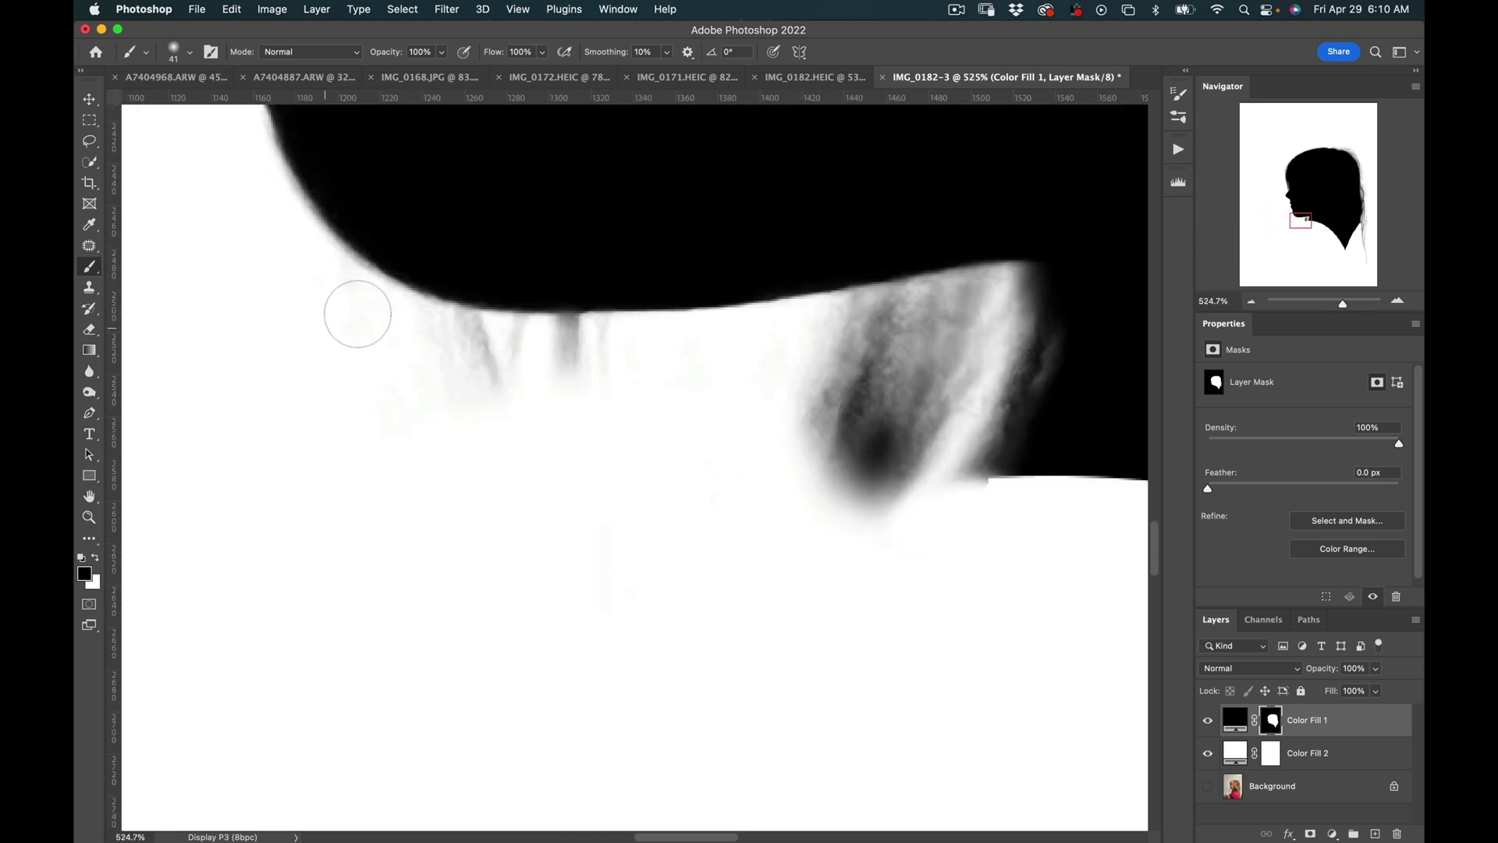
left_click_drag(477, 380, 417, 385)
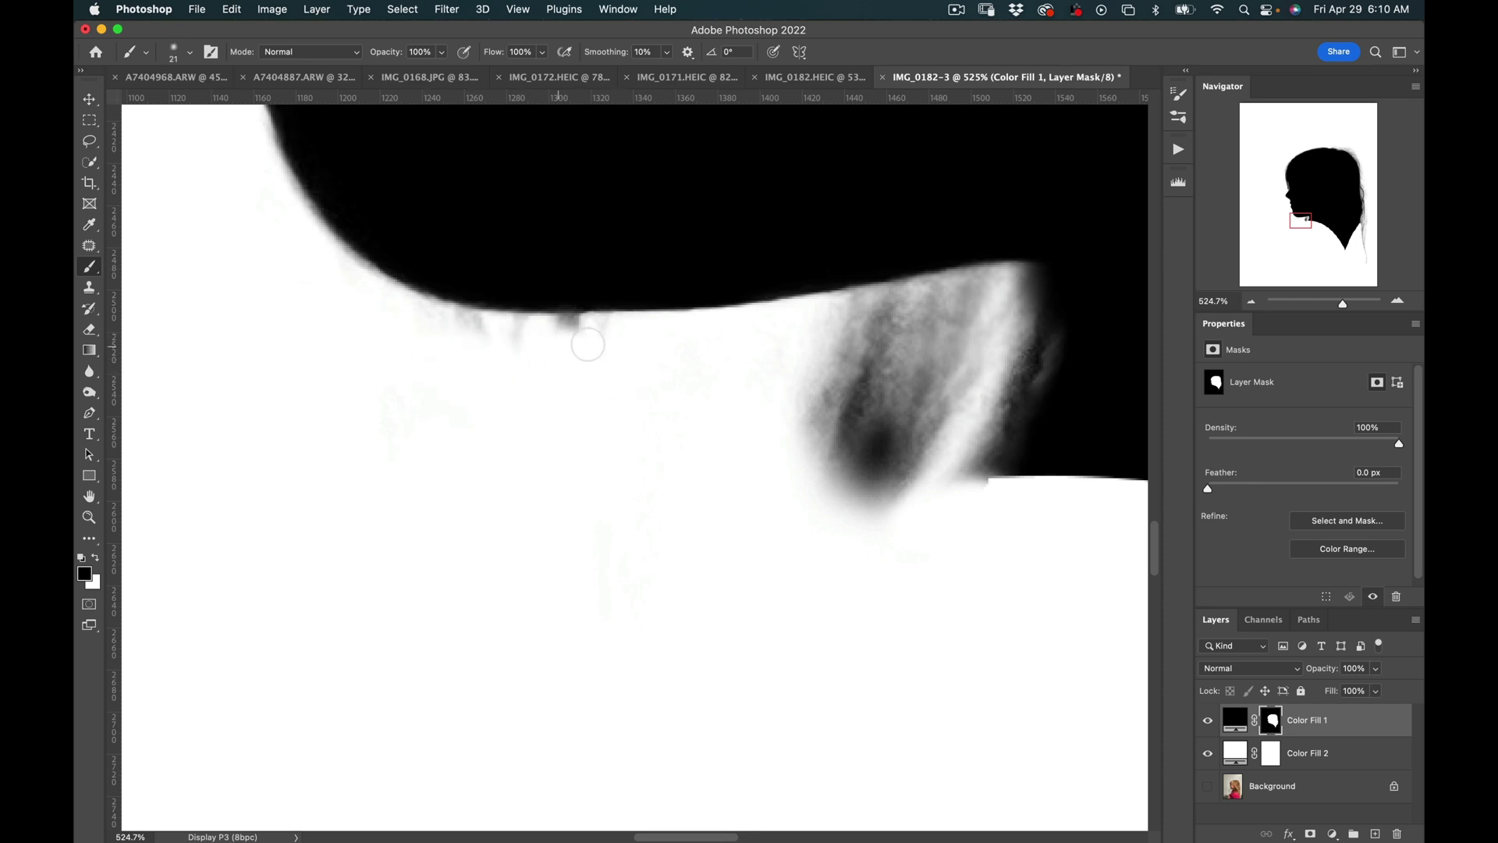
mouse_move(588, 344)
left_mouse_down()
mouse_move(601, 325)
mouse_move(531, 348)
mouse_move(498, 331)
mouse_move(428, 345)
mouse_move(474, 326)
mouse_move(461, 327)
left_mouse_up()
key("bracketright")
key("bracketright")
key("bracketright")
mouse_move(854, 378)
left_mouse_down()
mouse_move(868, 451)
mouse_move(963, 312)
mouse_move(893, 305)
mouse_move(1006, 485)
left_mouse_up()
key("bracketleft")
key("bracketleft")
key("bracketleft")
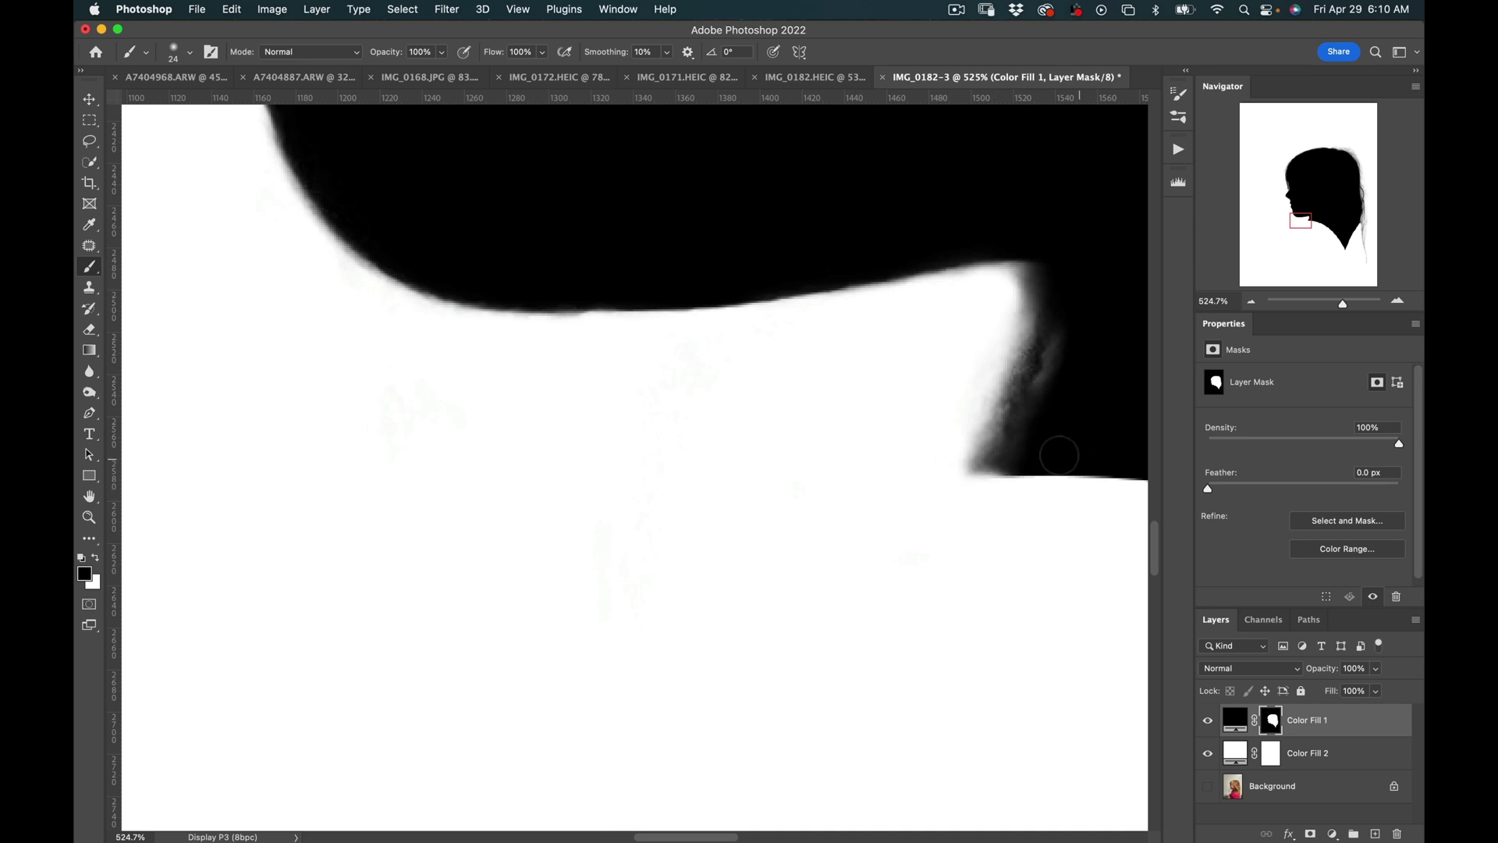
key("x")
mouse_move(1010, 306)
left_mouse_down()
mouse_move(1073, 357)
mouse_move(1081, 325)
mouse_move(1054, 375)
mouse_move(1077, 307)
left_mouse_up()
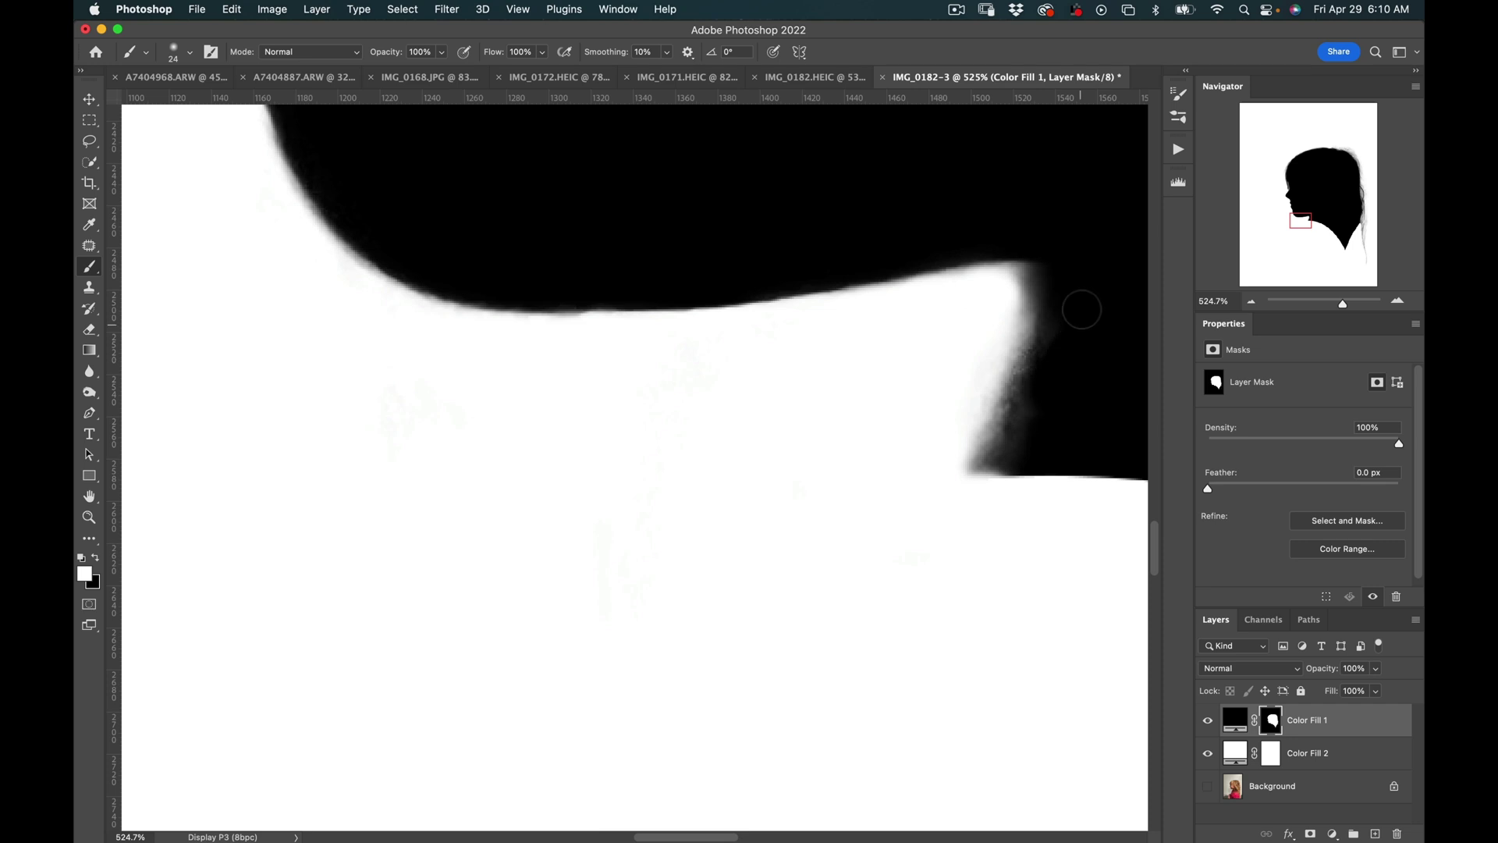
scroll(1069, 320, "down", 6)
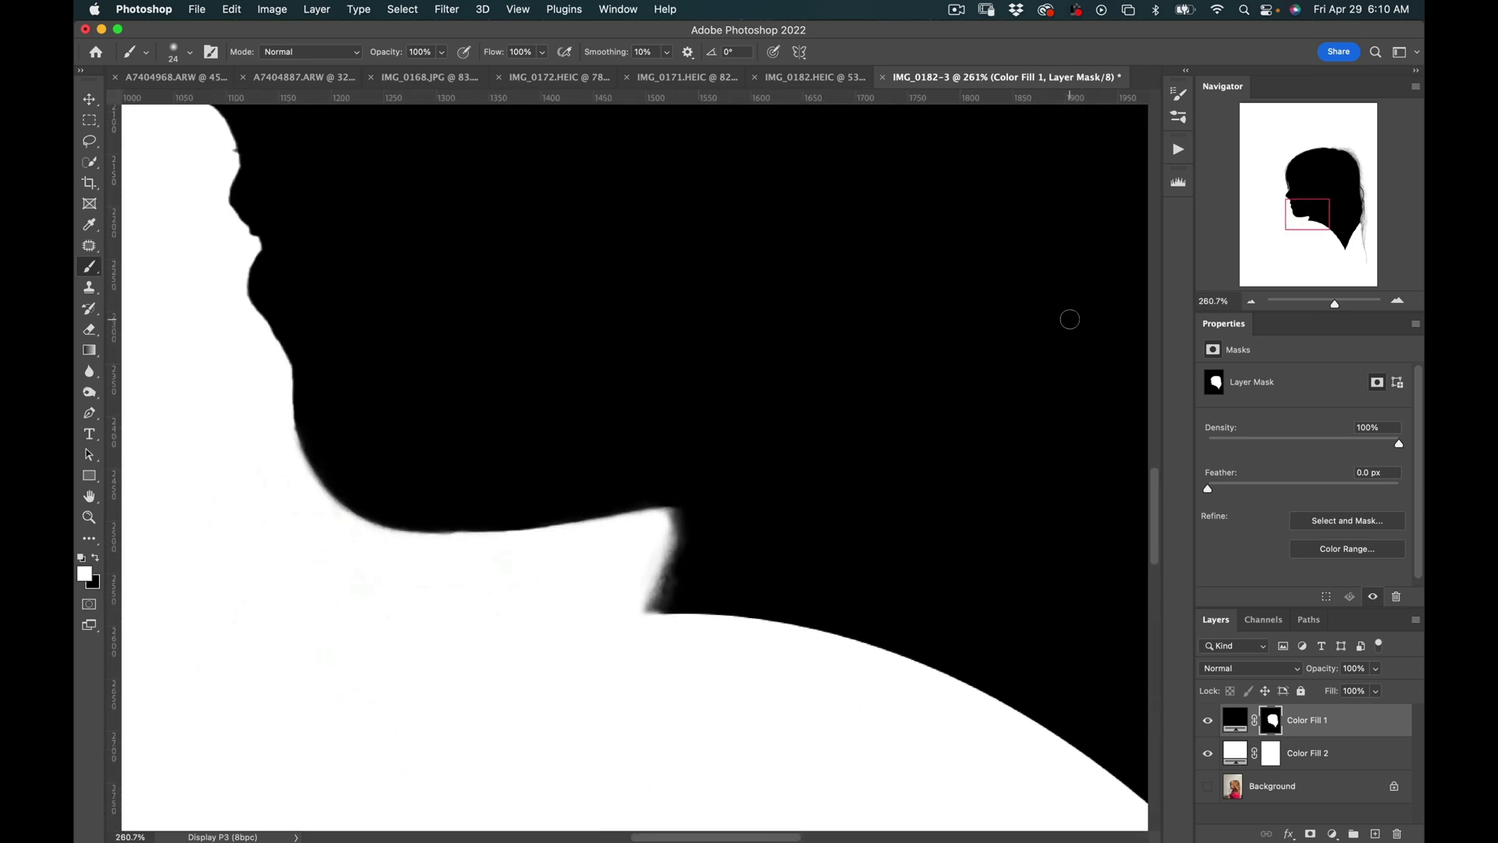
scroll(1070, 319, "down", 5)
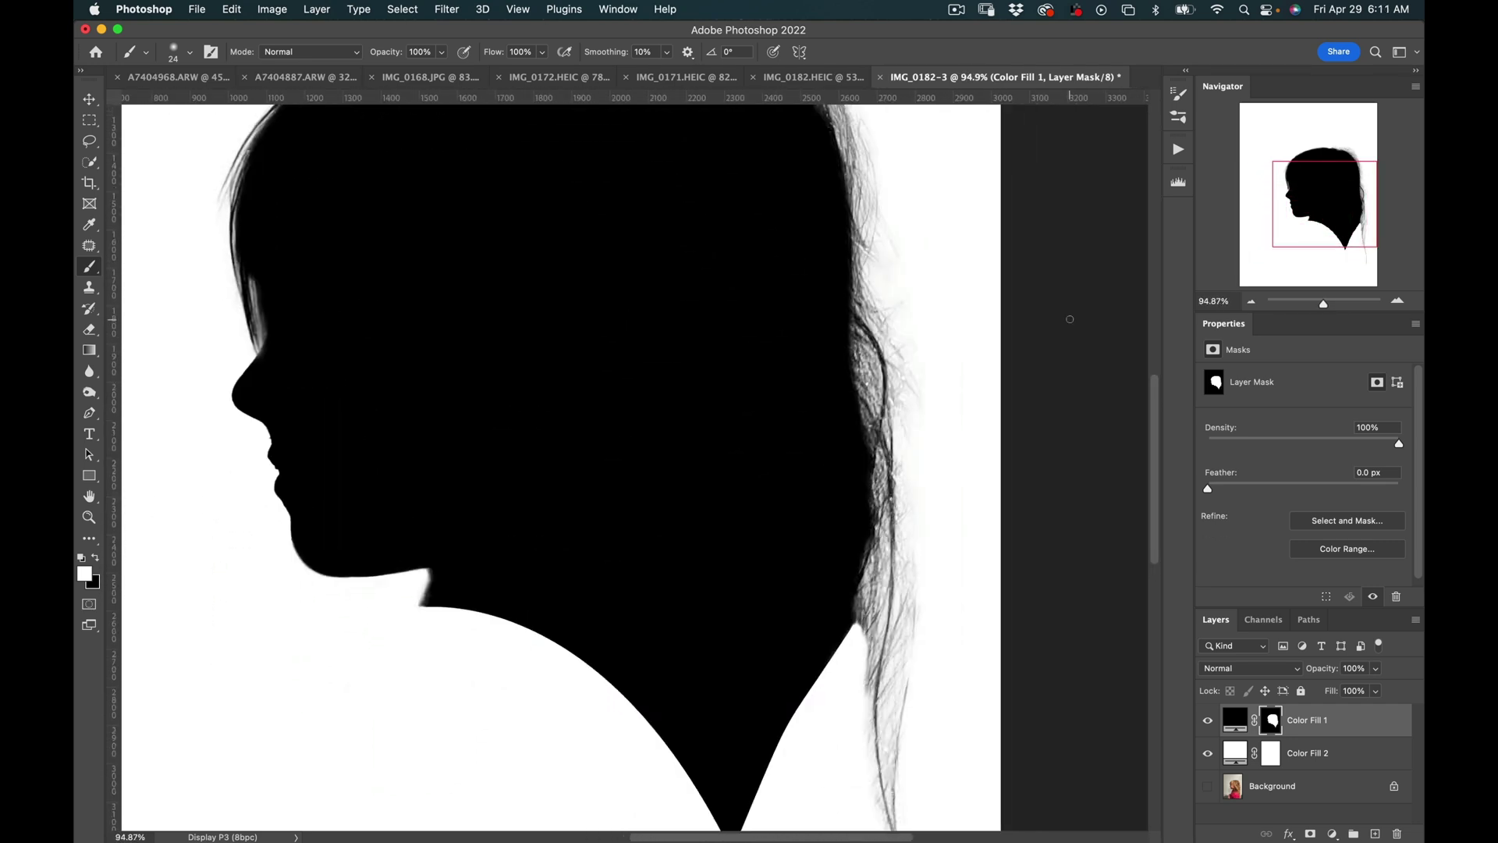
scroll(1069, 319, "down", 3)
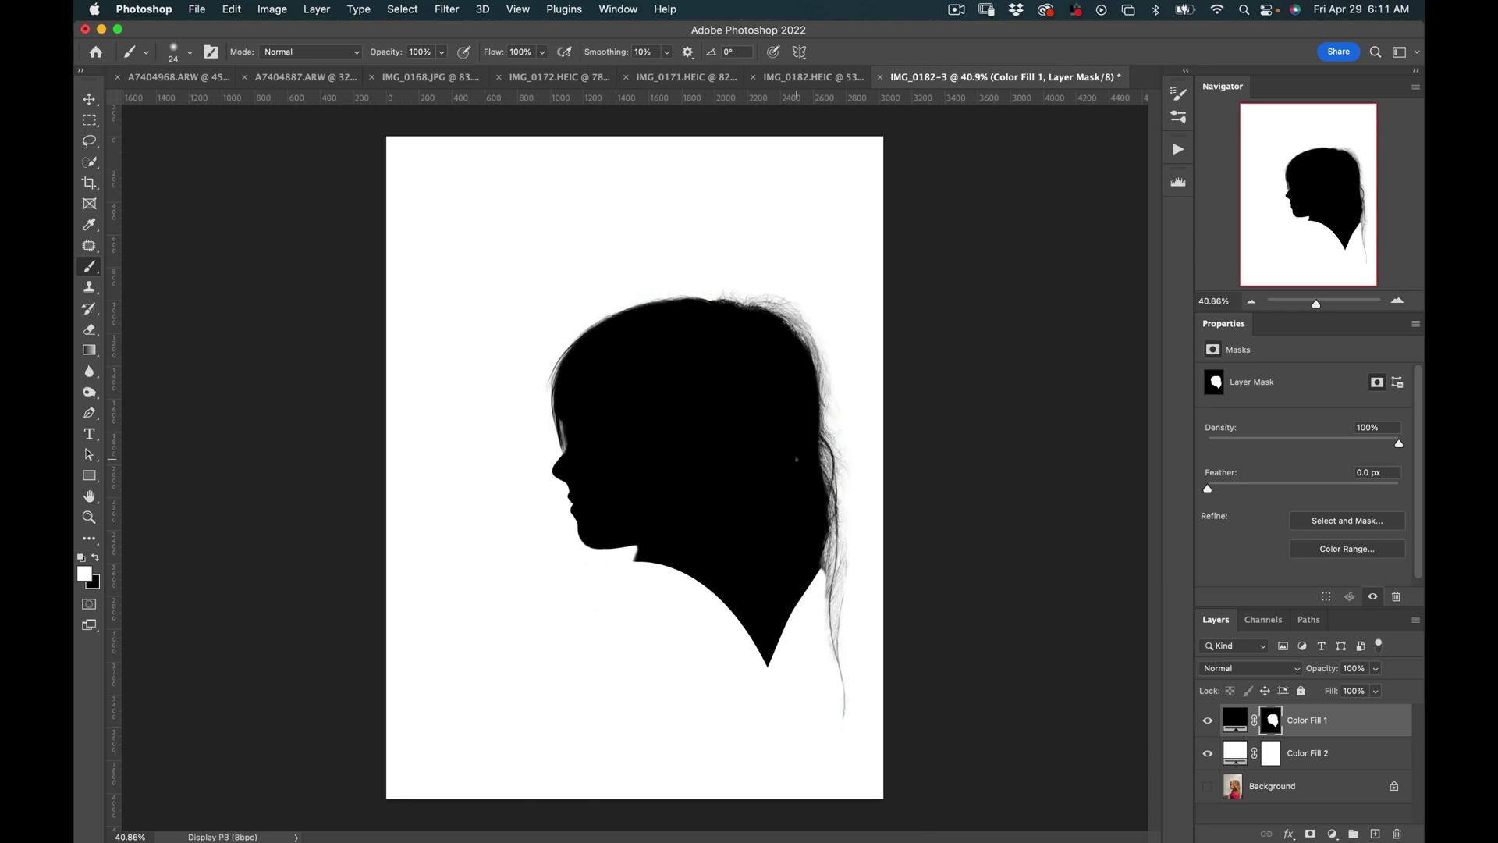
Crop the canvas to a 5:7 portrait frame with the silhouette shifted inside it.
key("c")
left_click_drag(398, 134, 478, 181)
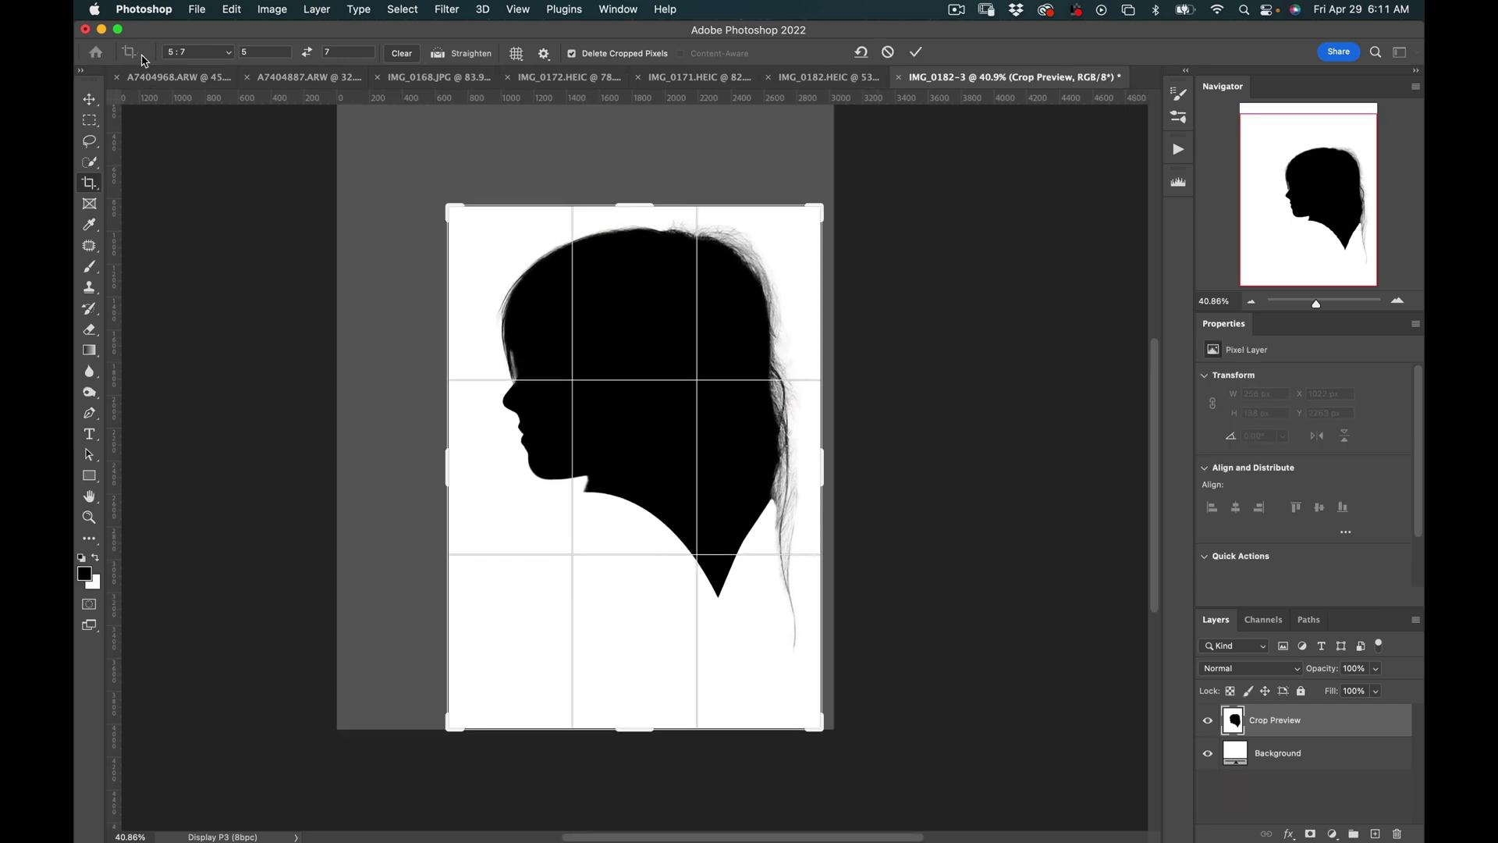
left_click_drag(743, 417, 691, 431)
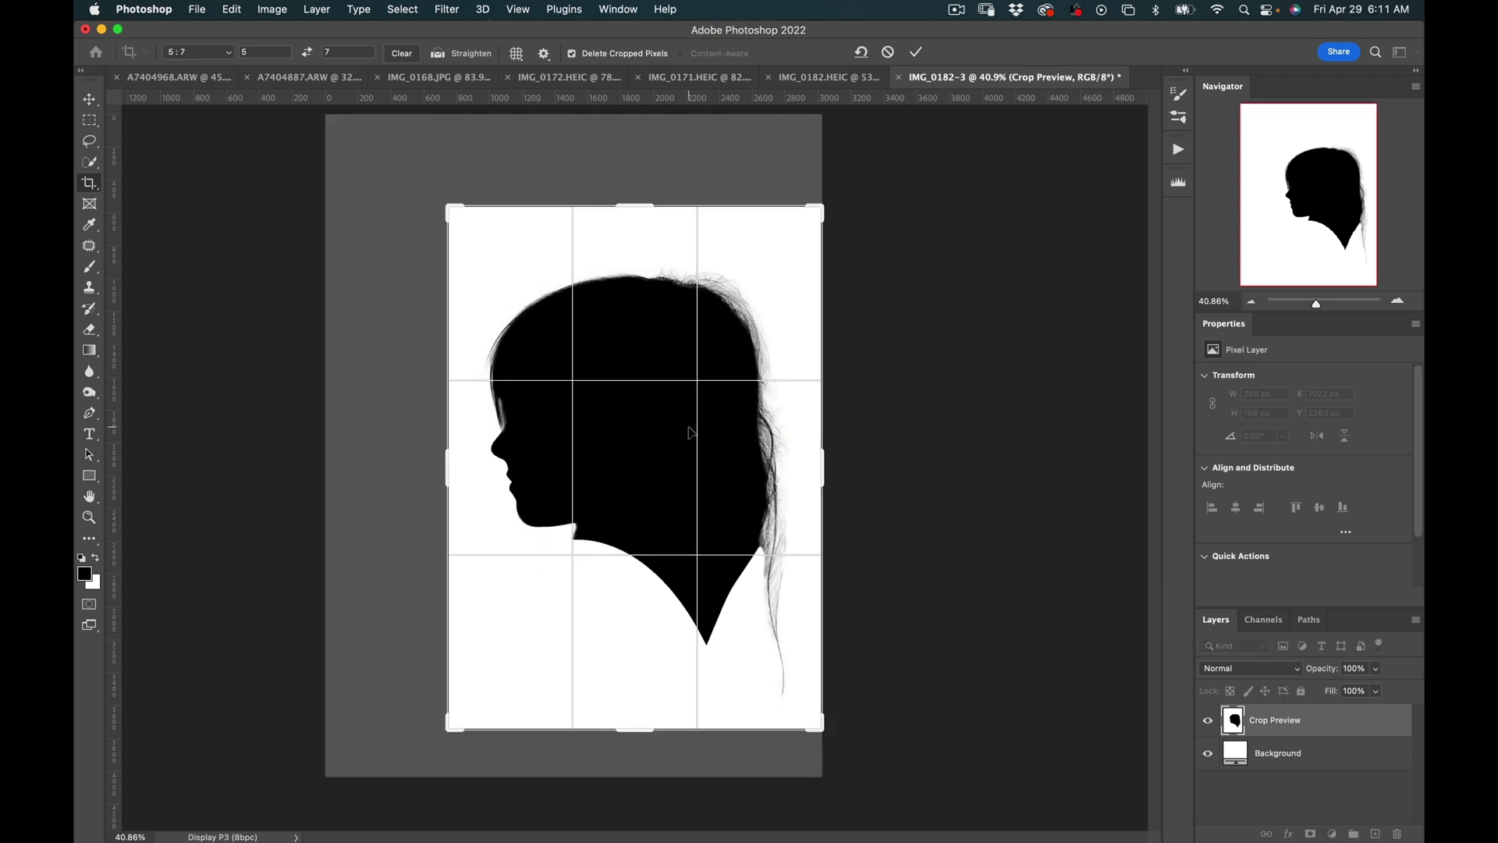
key("Return")
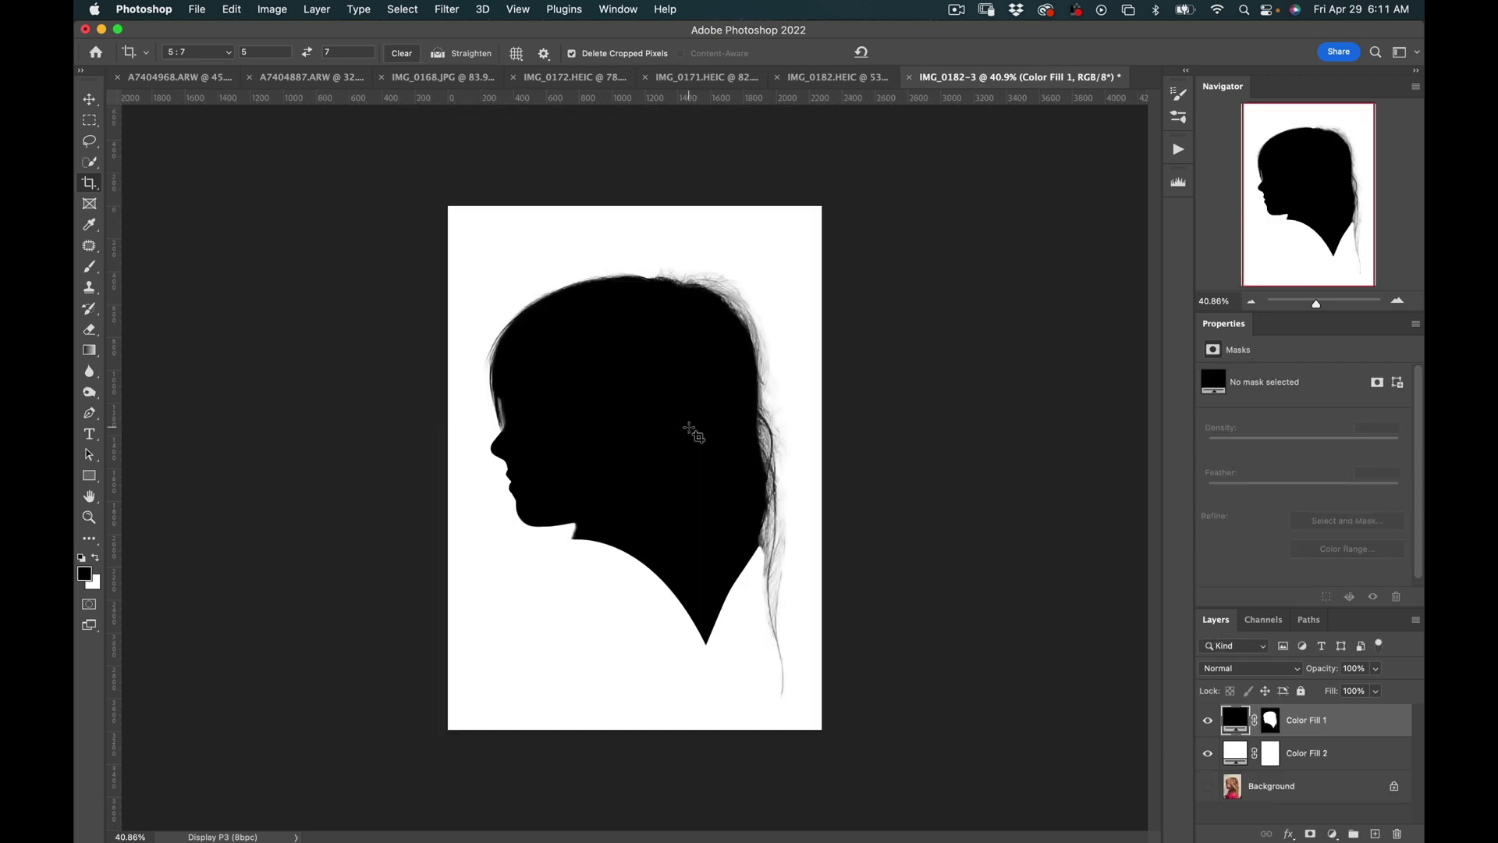
key("super+plus")
Target the Color Fill 1 layer mask with the brush set to paint black.
key("b")
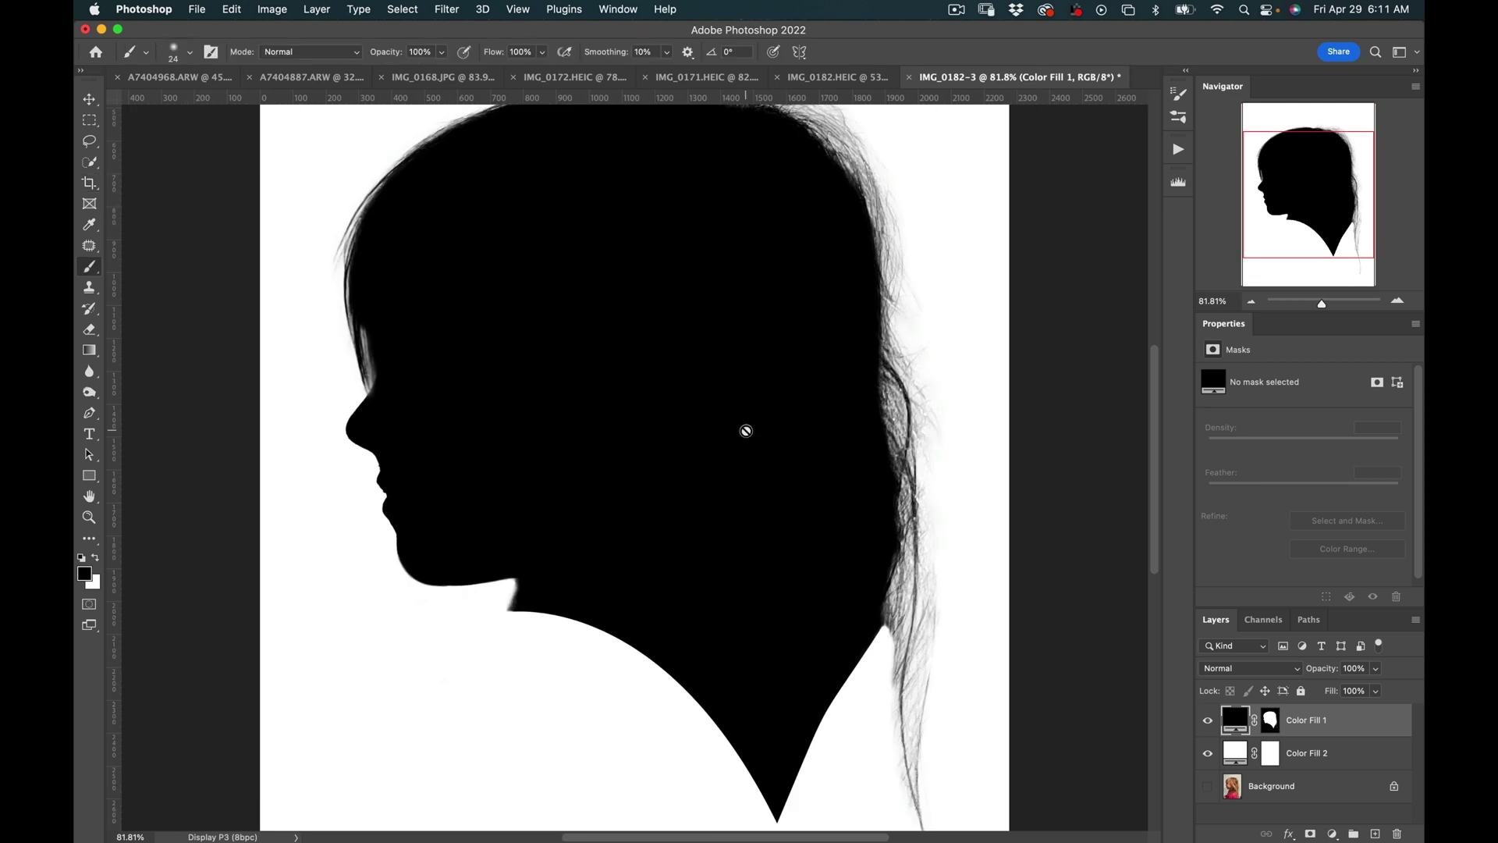
scroll(746, 431, "up", 5)
scroll(746, 430, "down", 8)
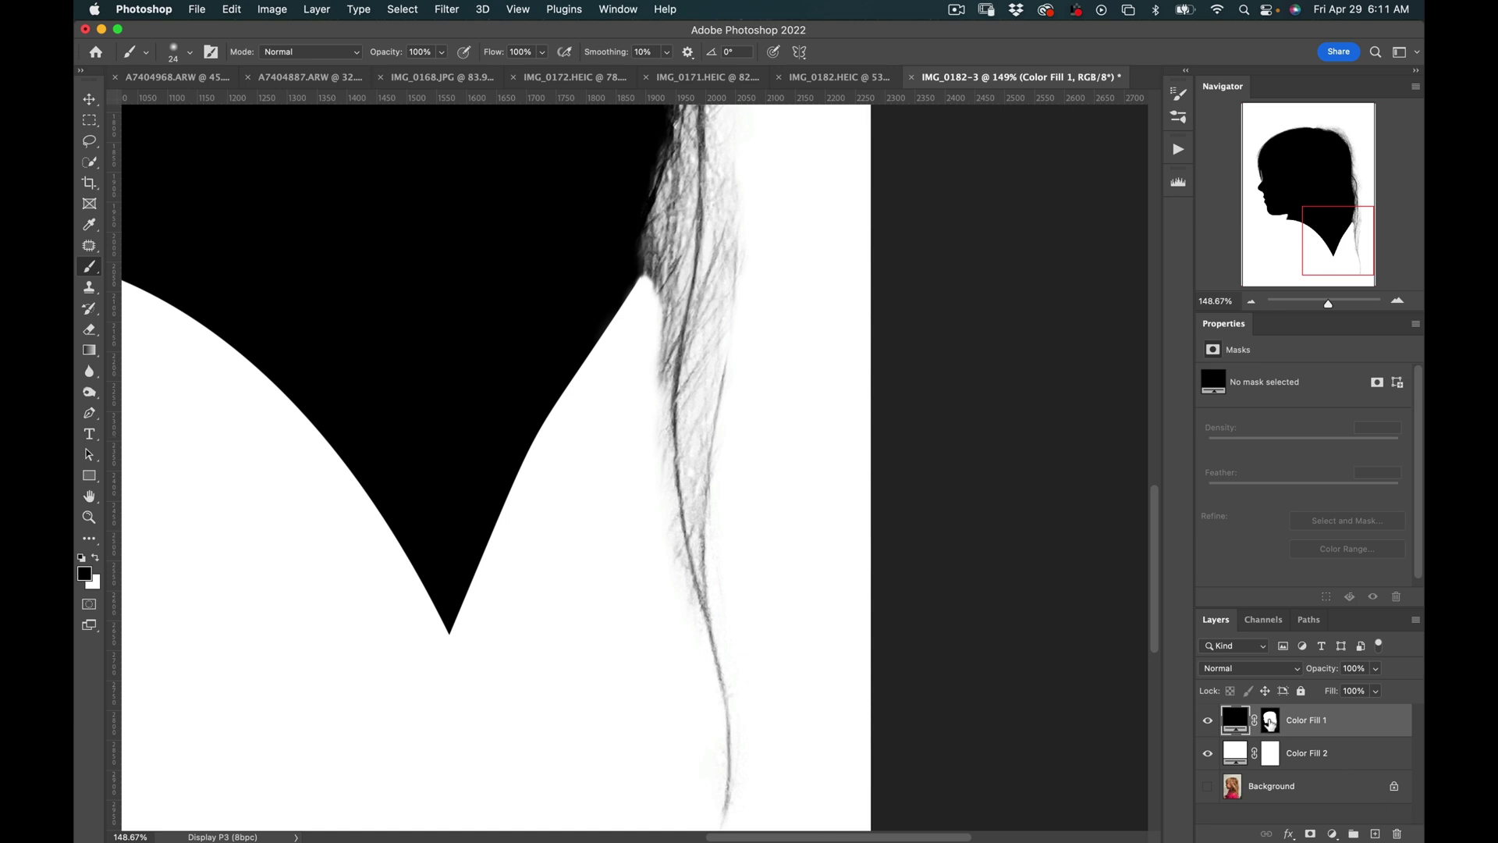
left_click(1271, 720)
key("x")
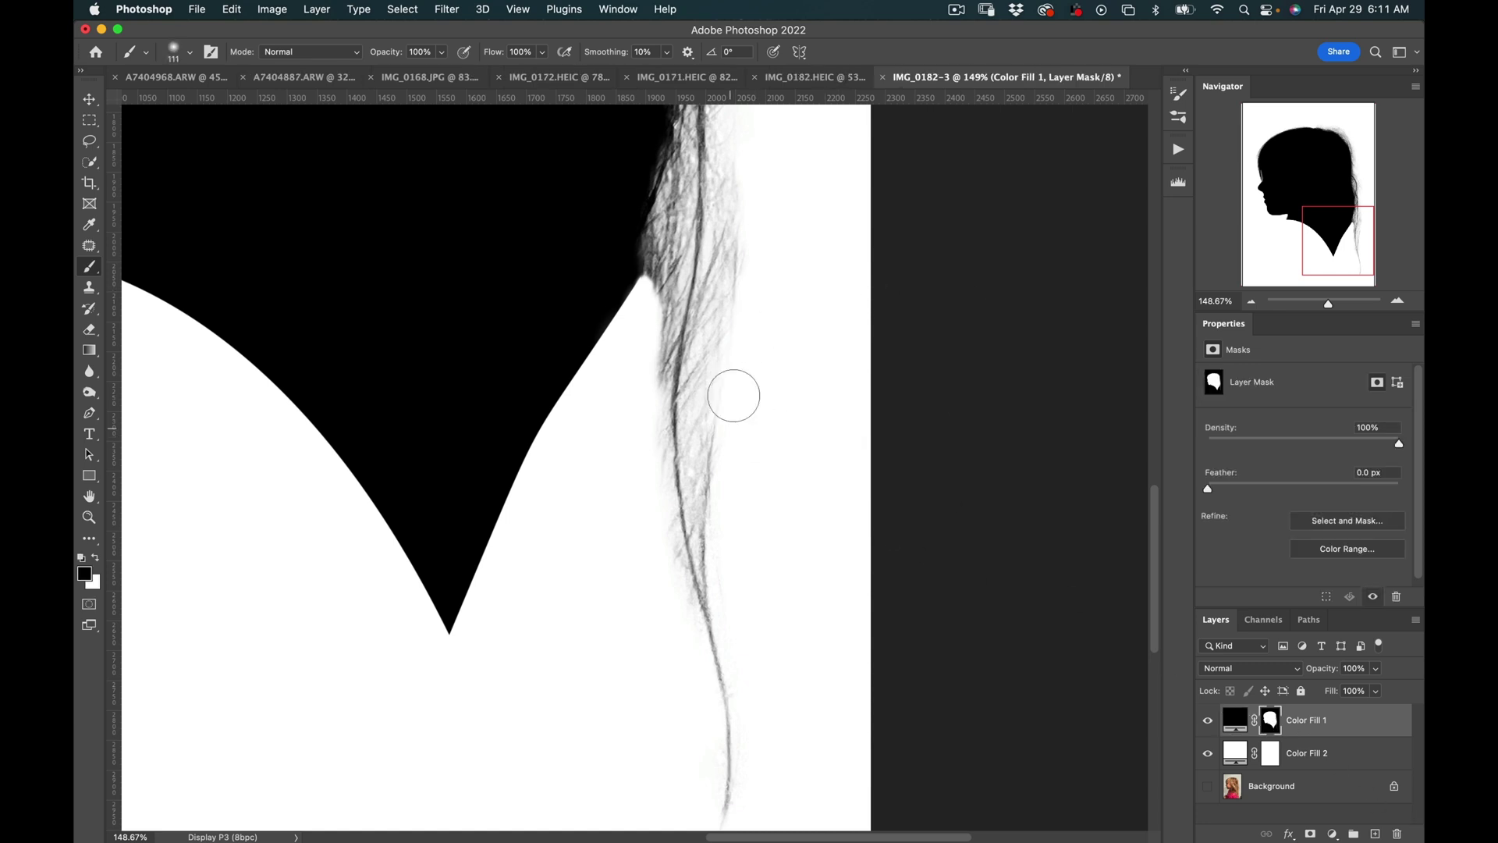
scroll(644, 390, "up", 5)
scroll(779, 484, "down", 5)
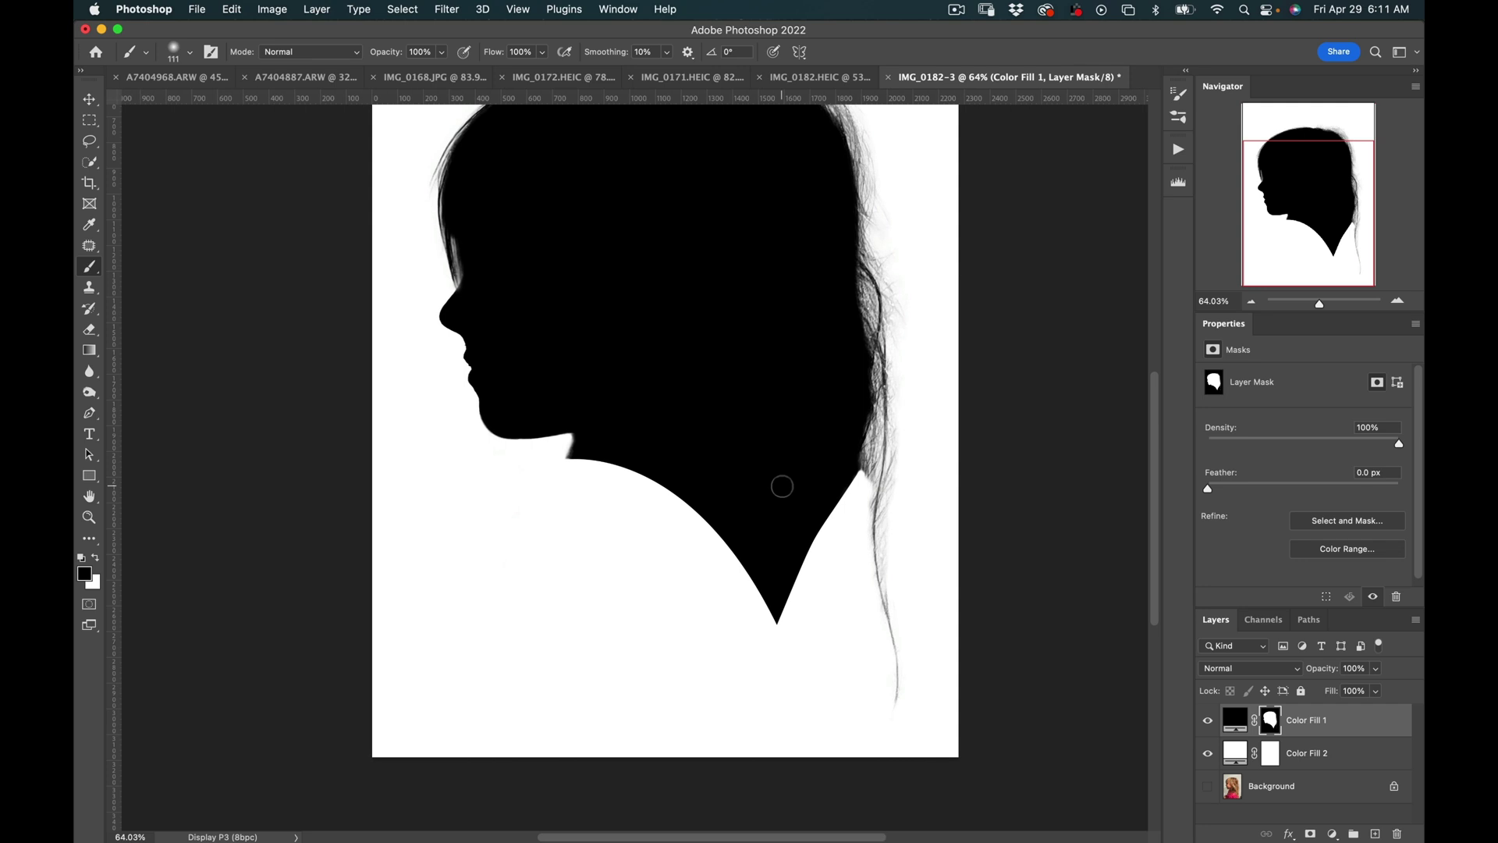
scroll(782, 486, "down", 3)
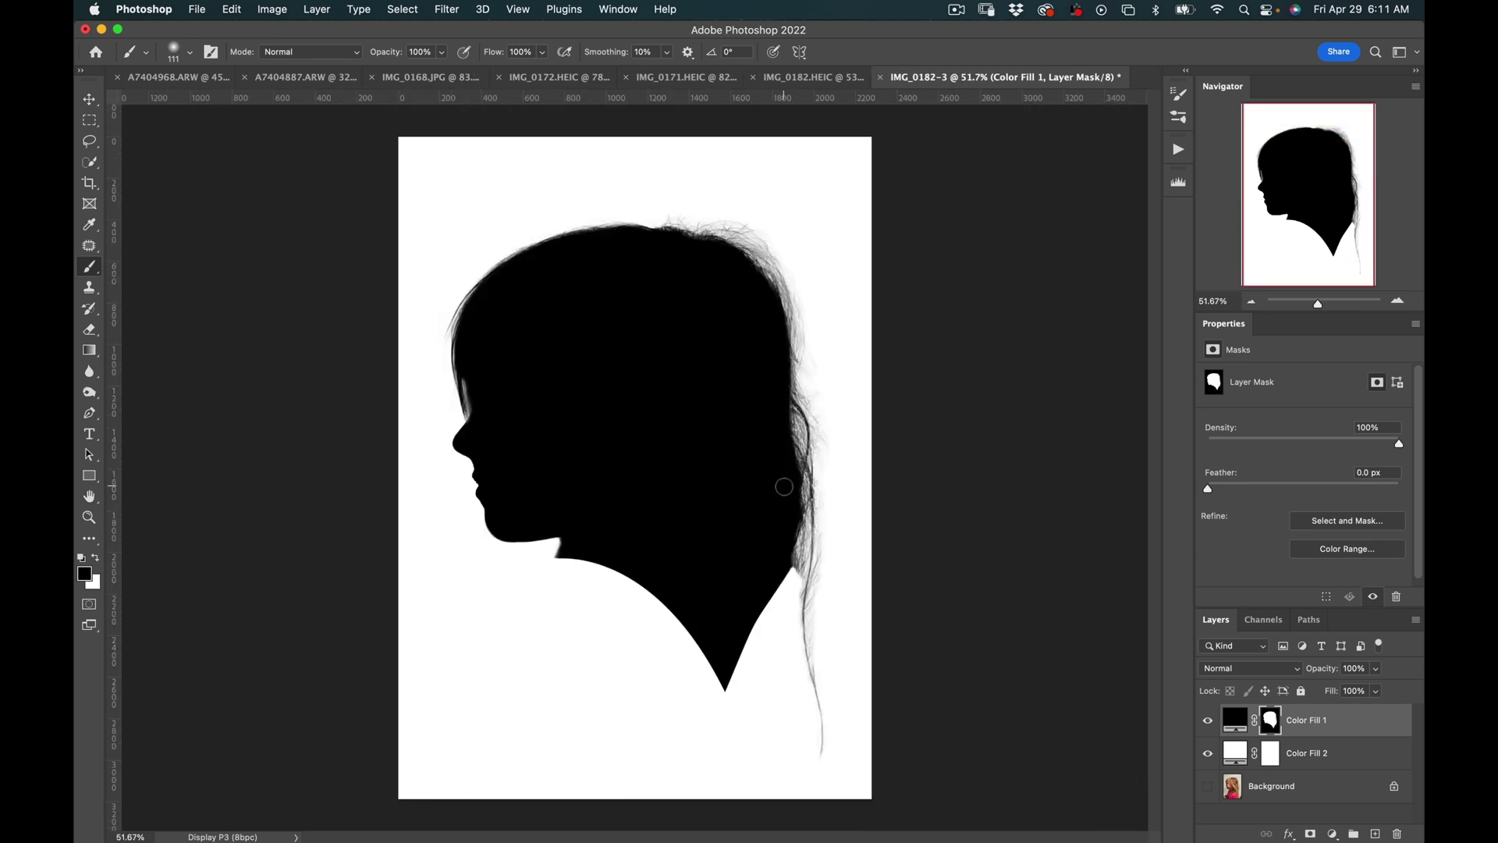
key("ctrl+v")
Move the pasted signature logo below the neck, tilt it, and commit the transform.
key("ctrl+t")
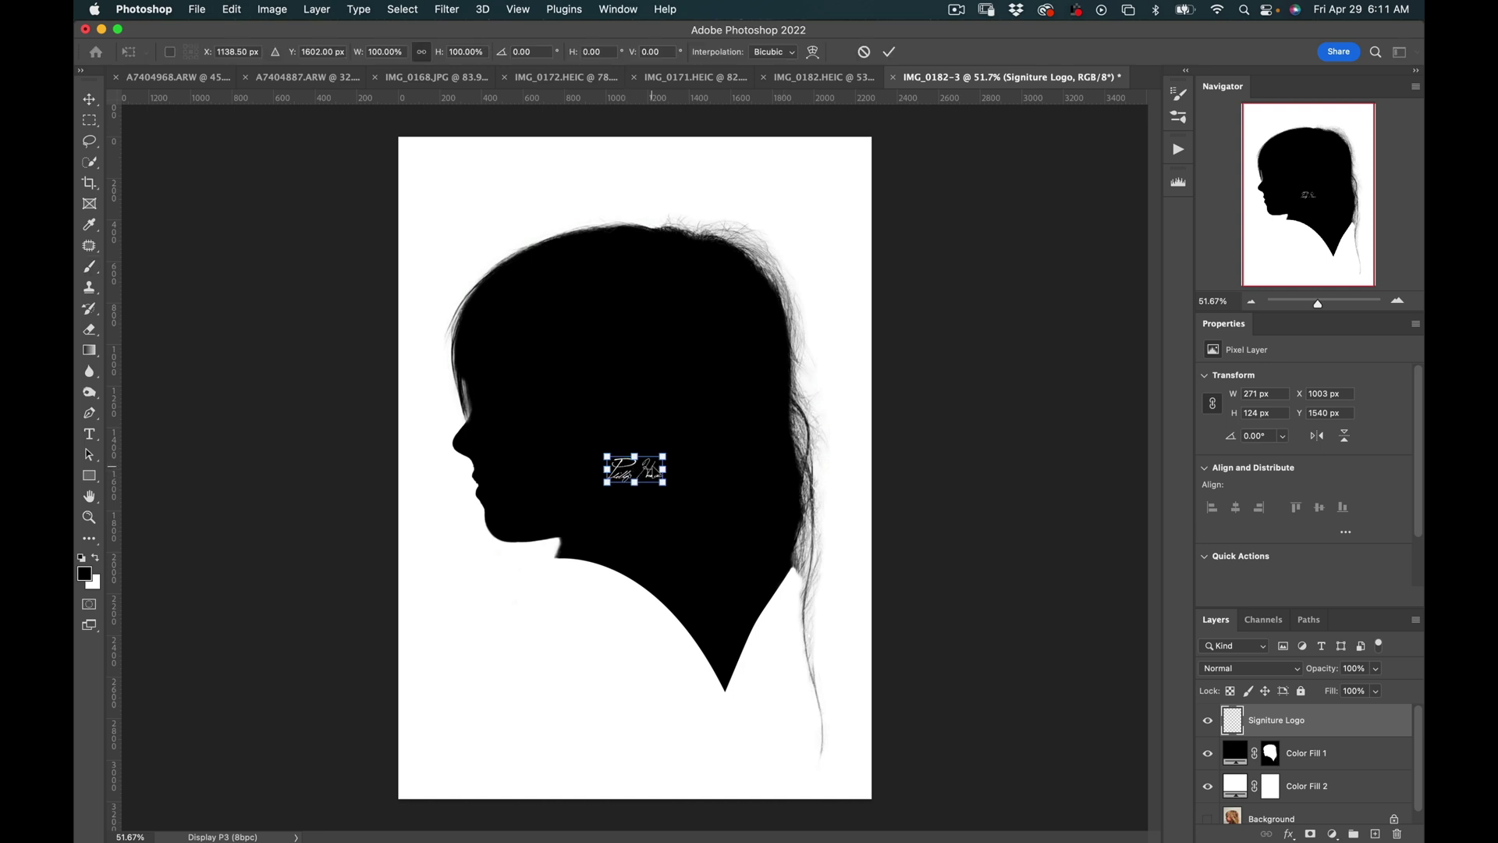
mouse_move(649, 468)
left_mouse_down()
mouse_move(612, 629)
mouse_move(641, 624)
mouse_move(633, 638)
left_mouse_up()
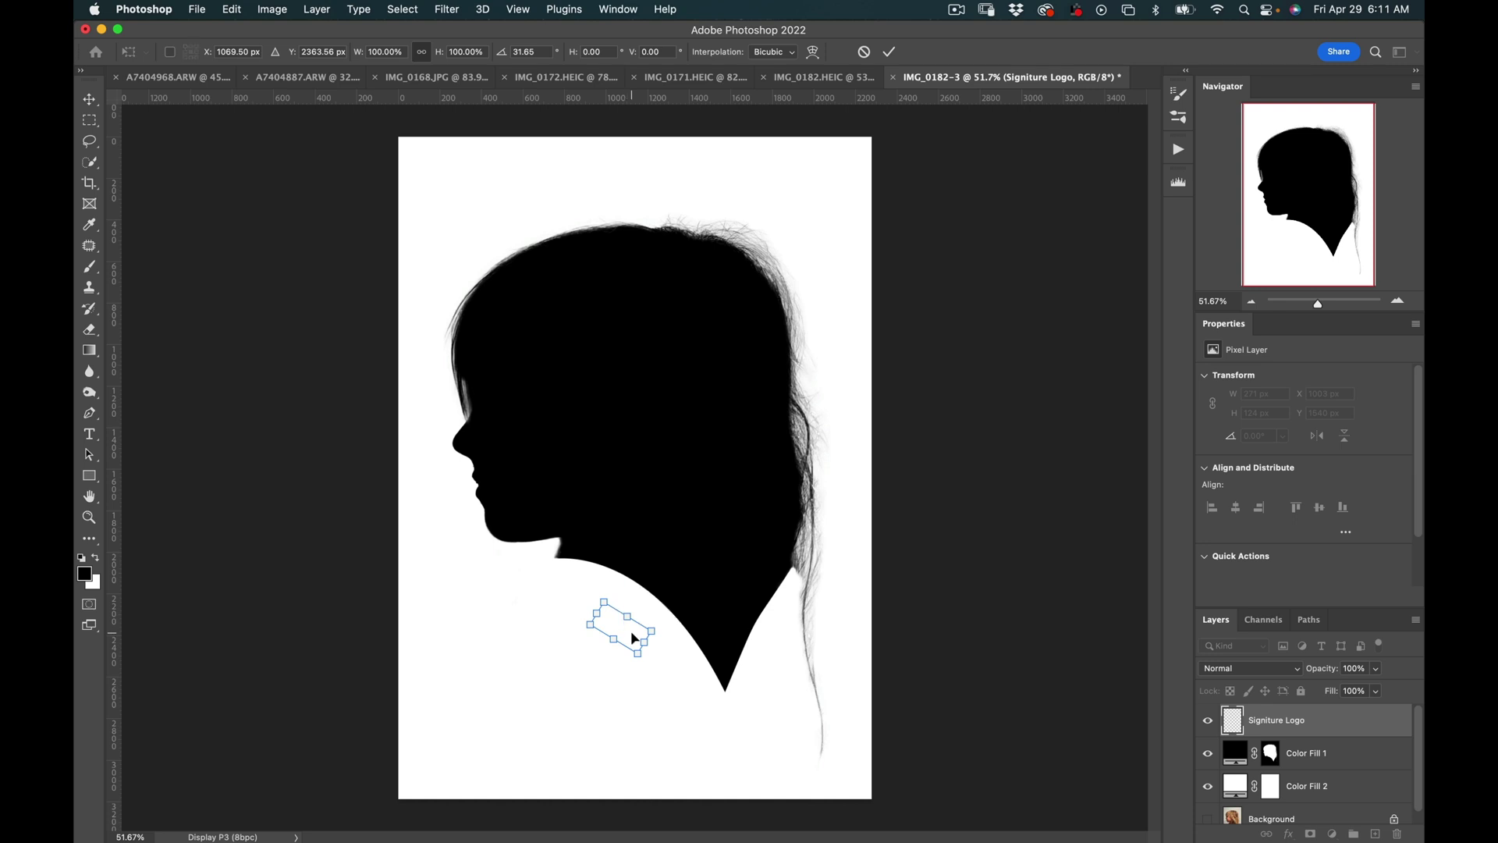
key("Return")
key("b")
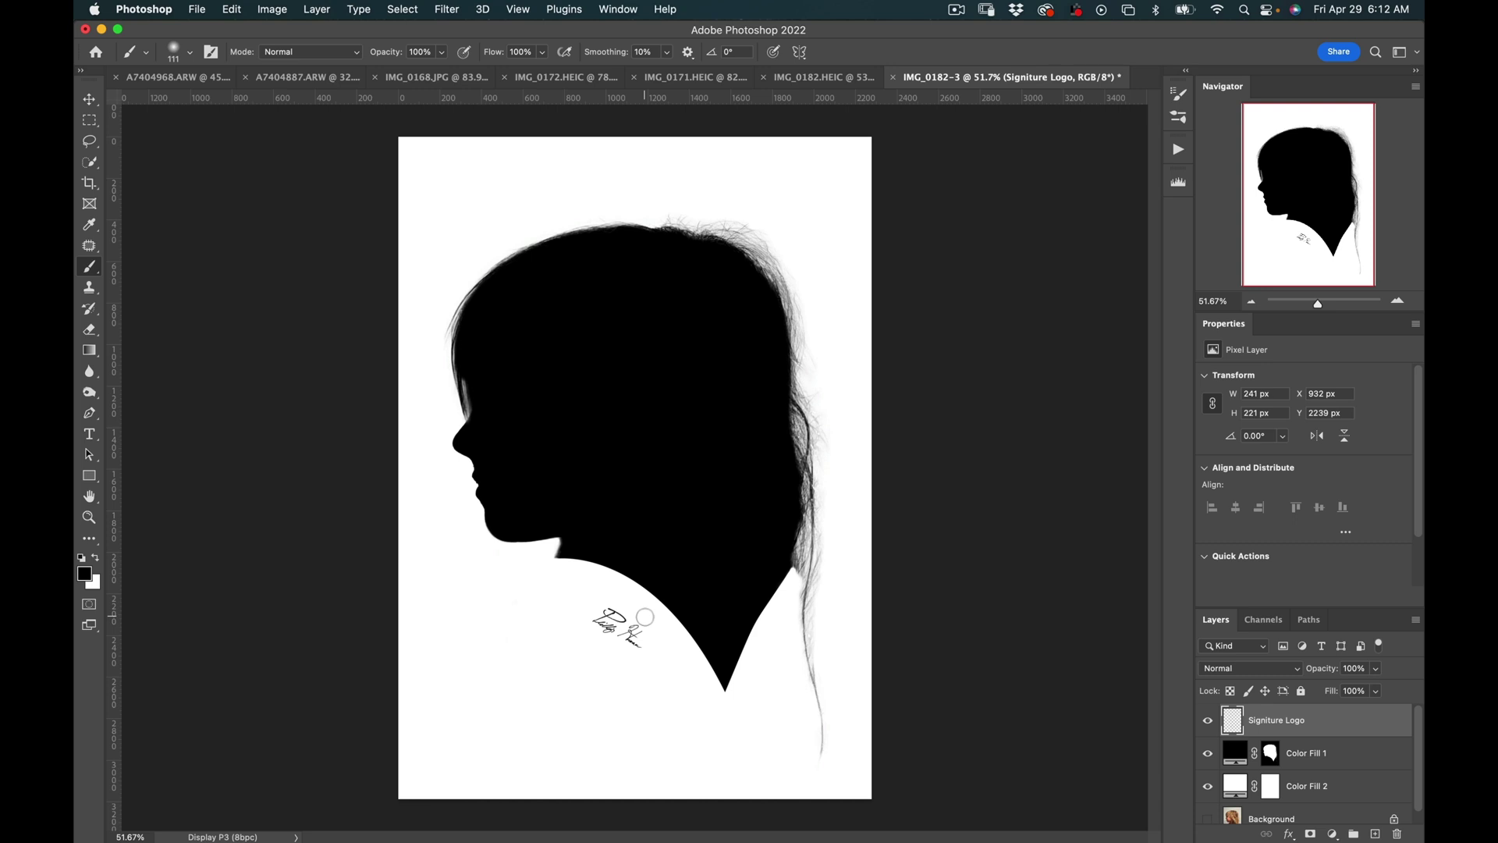
Nudge the Signiture Logo layer up to X 957 px, Y 2172 px beside the bust cut.
key("v")
left_click(624, 634)
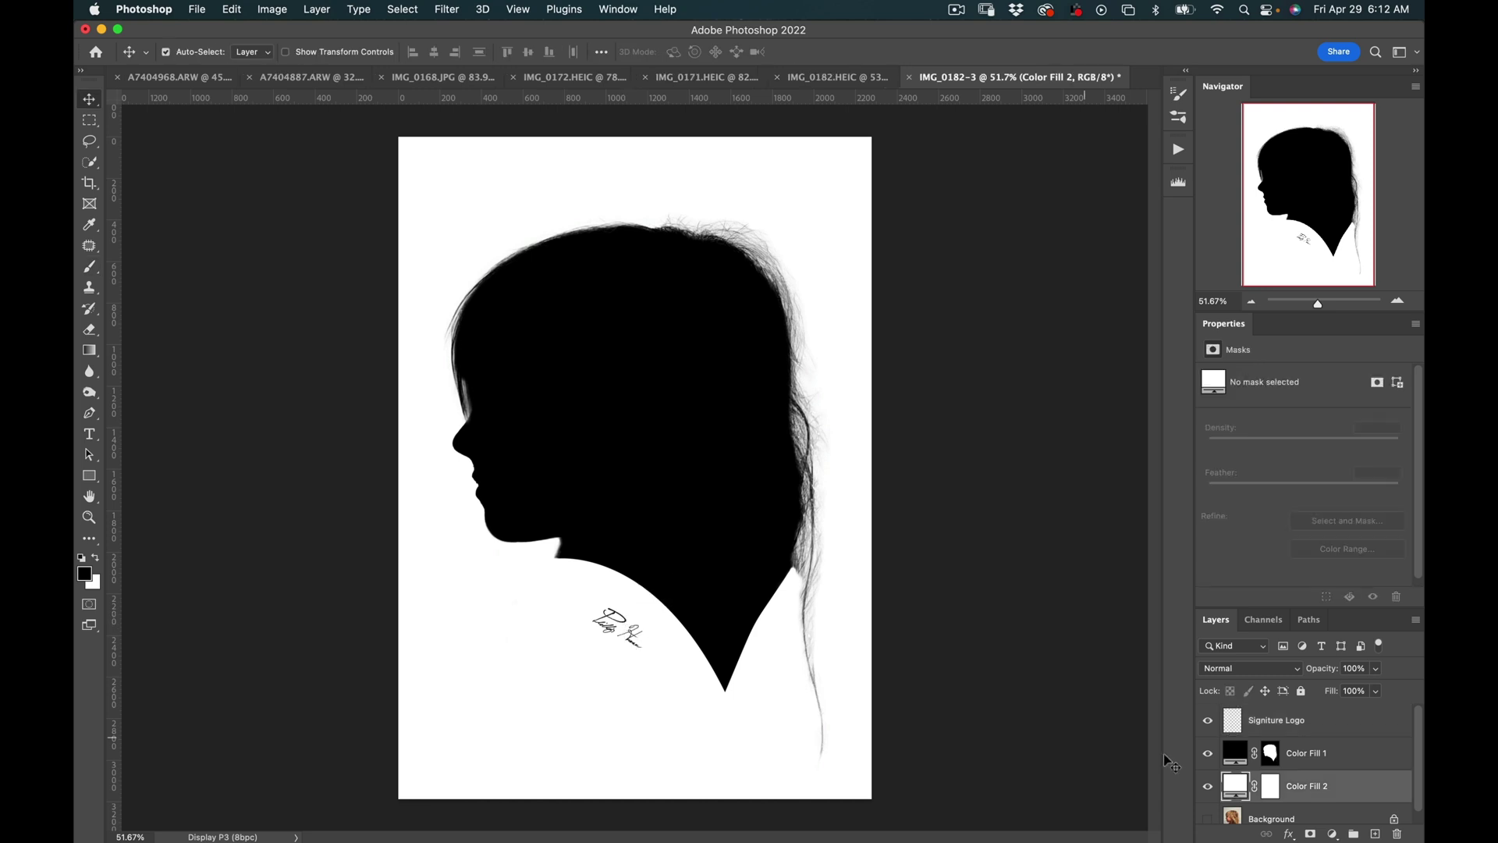
left_click(1271, 726)
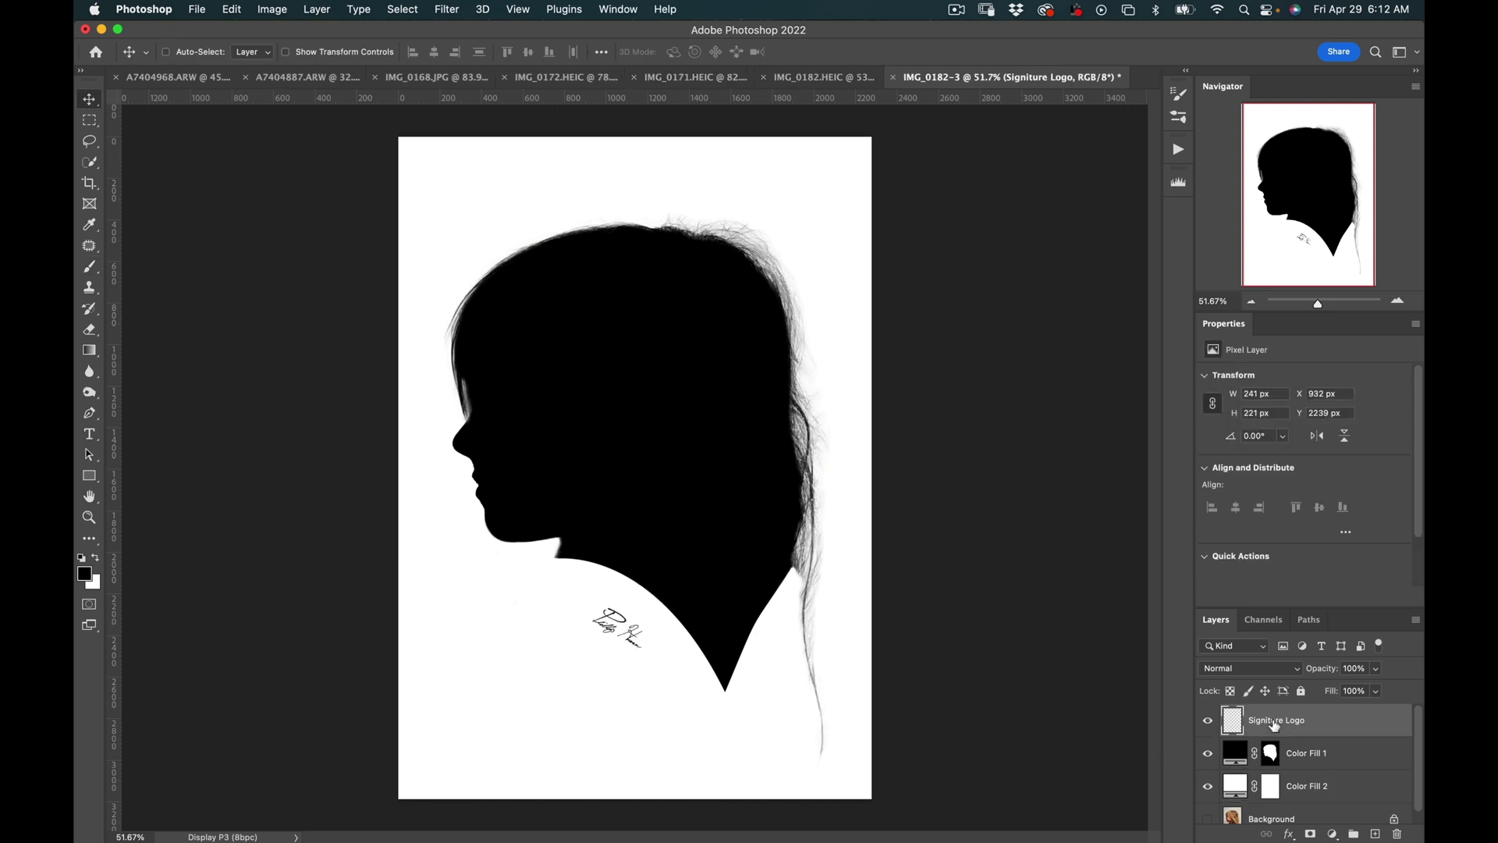
key("super+t")
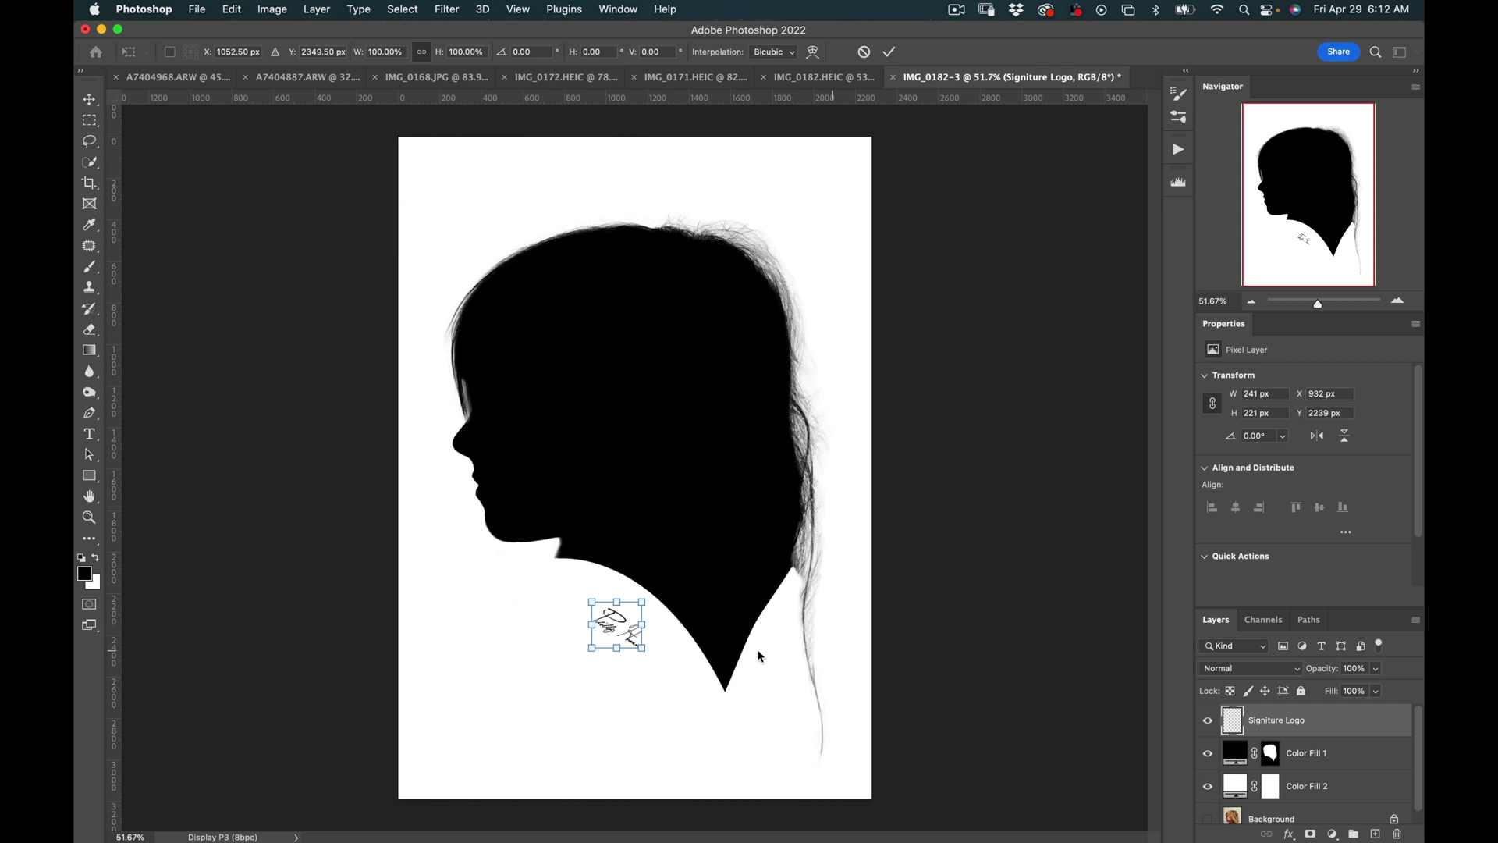
left_click_drag(622, 624, 626, 608)
key("Return")
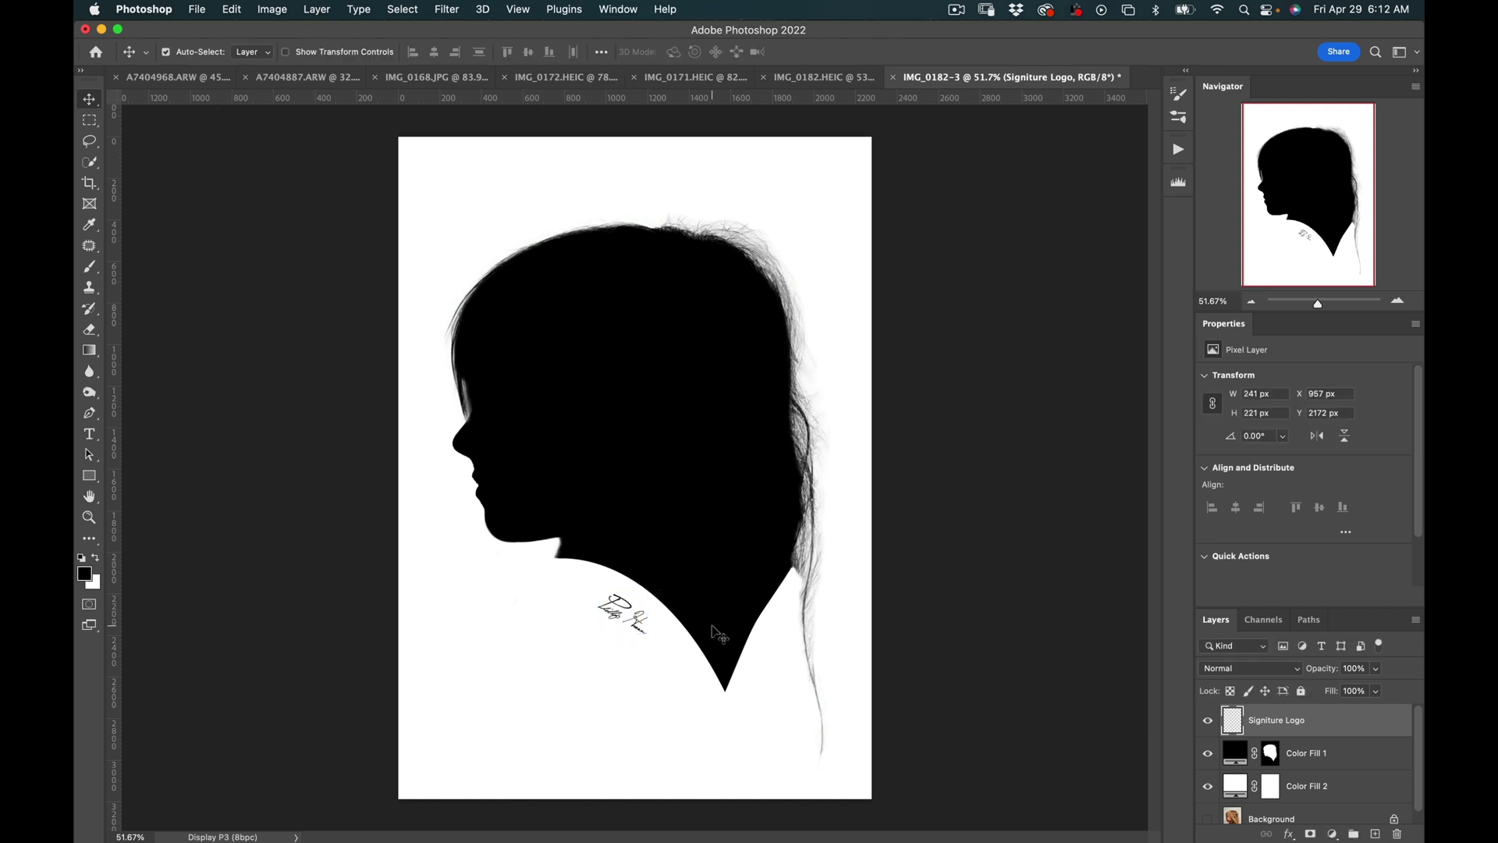